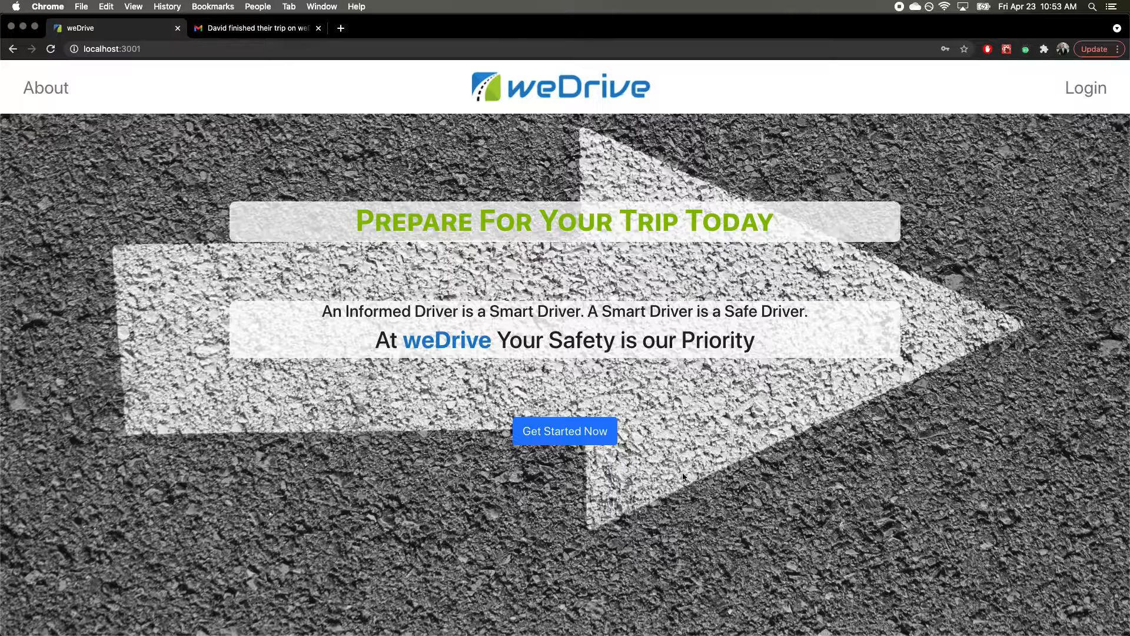
Step: Look at the About page, return home, and go through Get Started to the login form
left_click(36, 89)
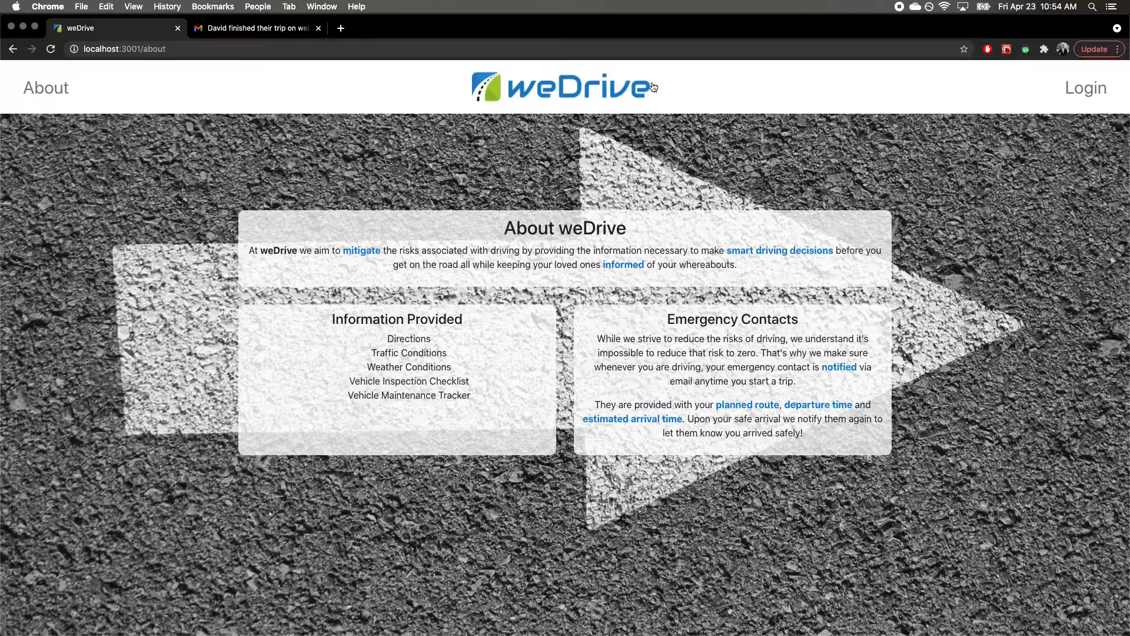
left_click(629, 88)
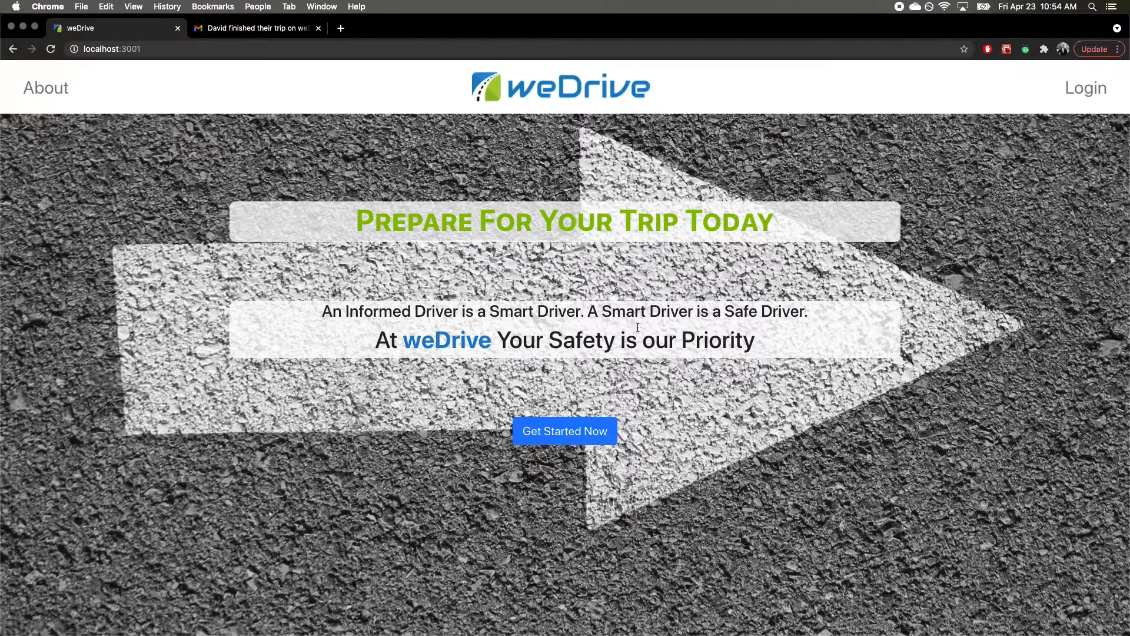
left_click(594, 429)
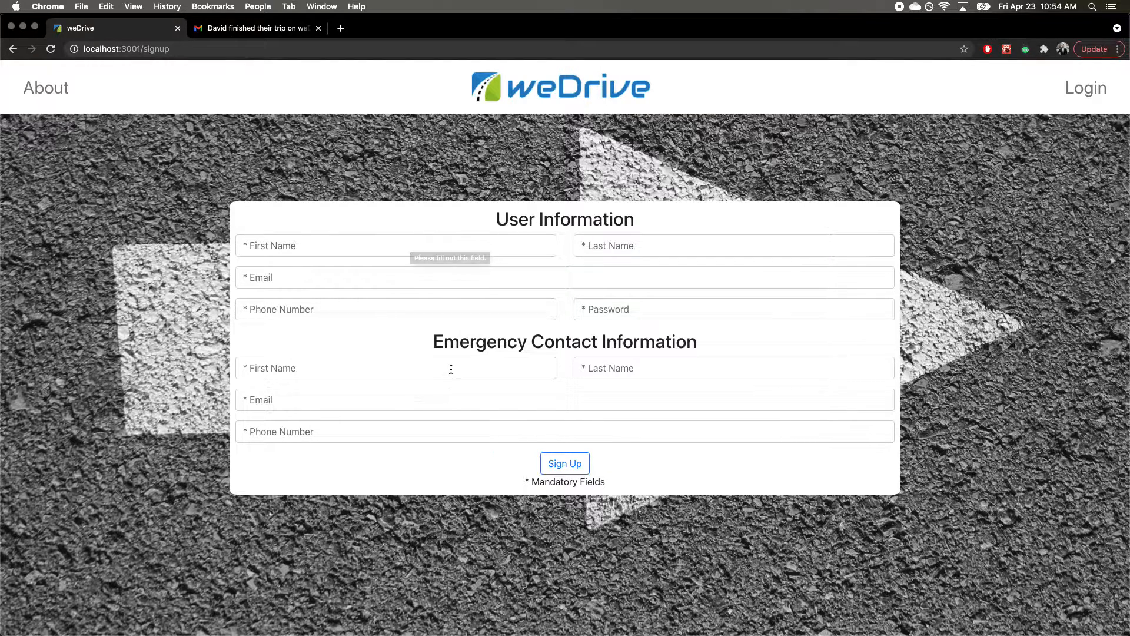
left_click(1075, 92)
Step: Log in with the demo account's email and password
left_click(582, 242)
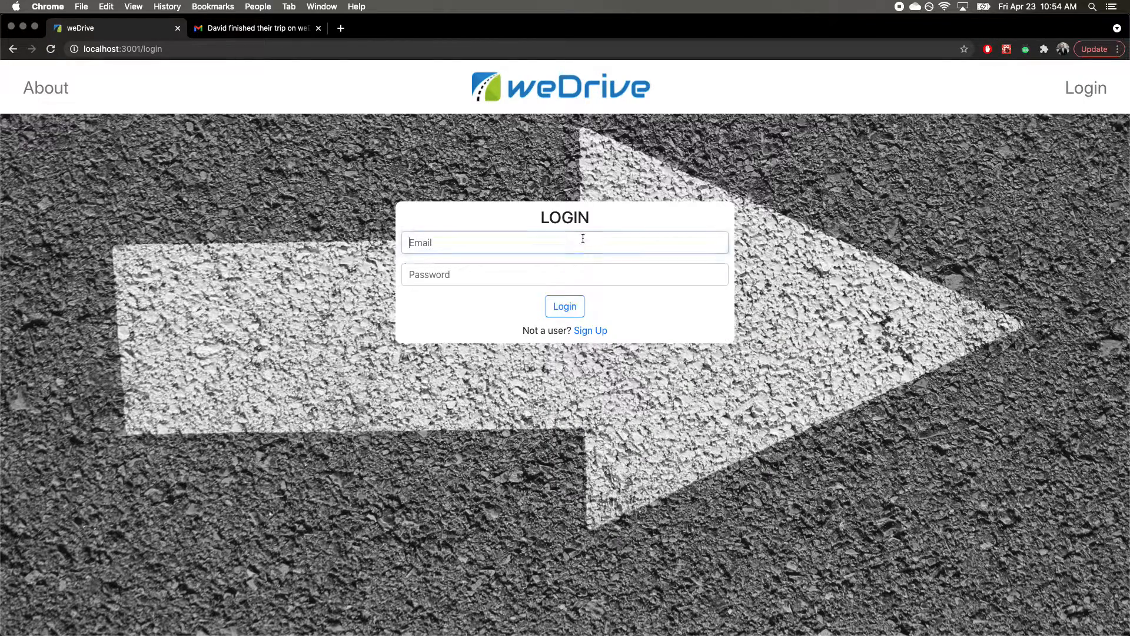
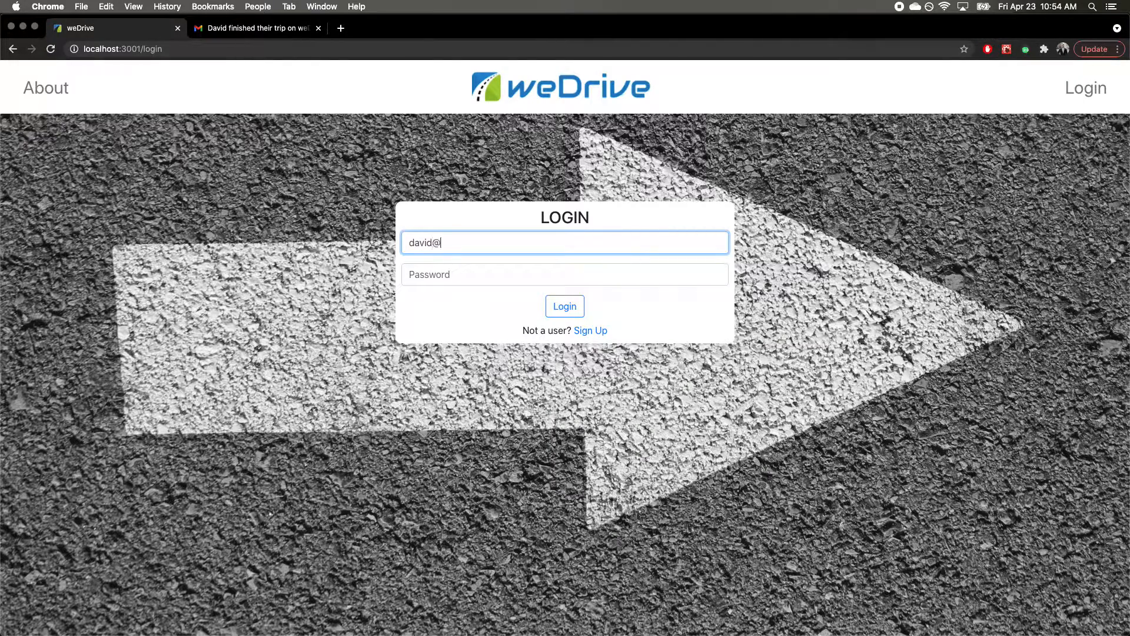
key("Tab")
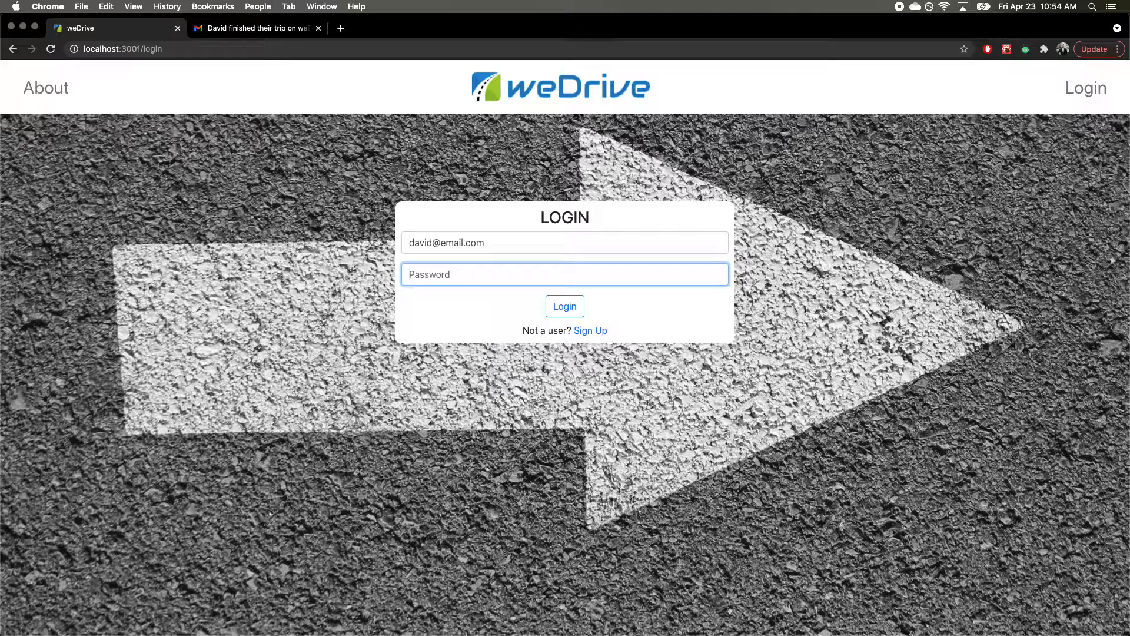
type("••")
key("Return")
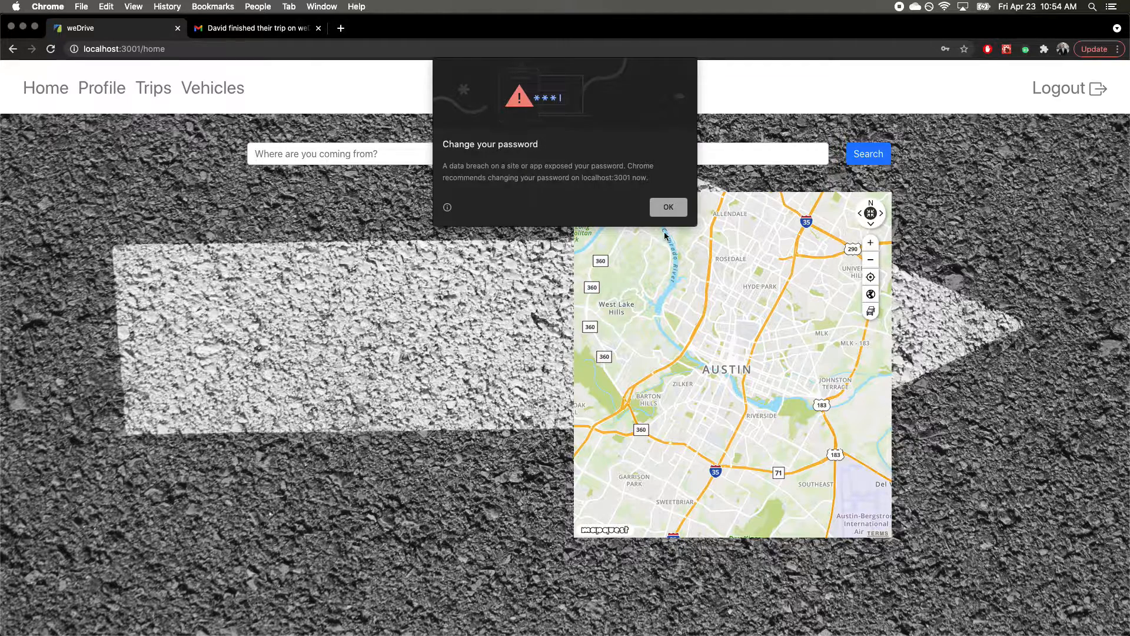
Step: Dismiss the password warning and search for a route from Dallas to Austin
left_click(667, 209)
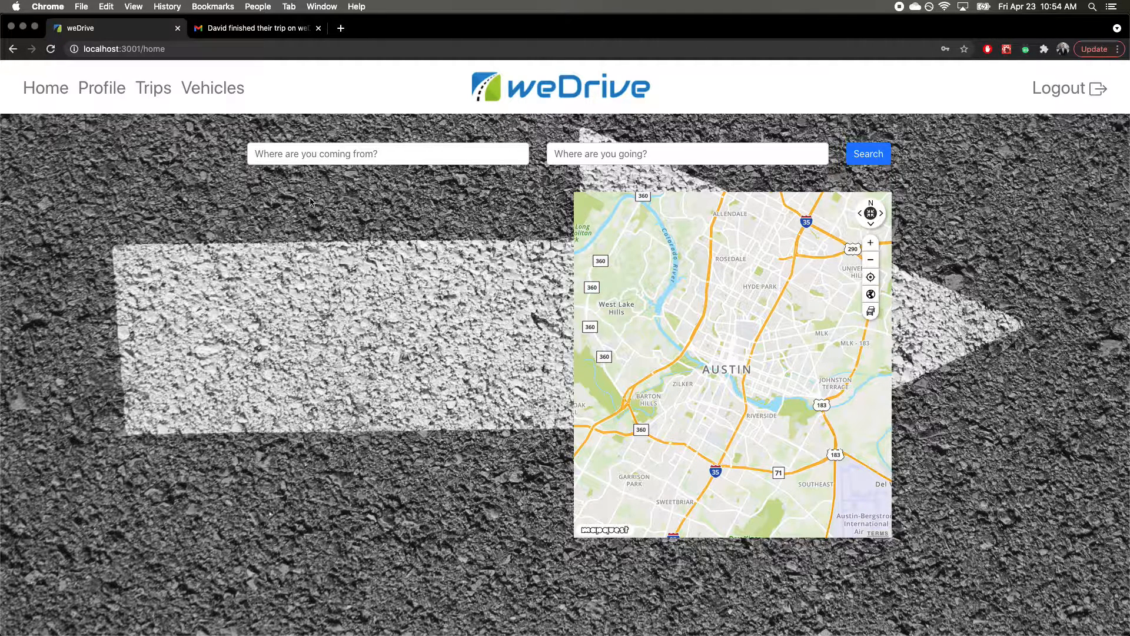
left_click(309, 155)
type("dallas")
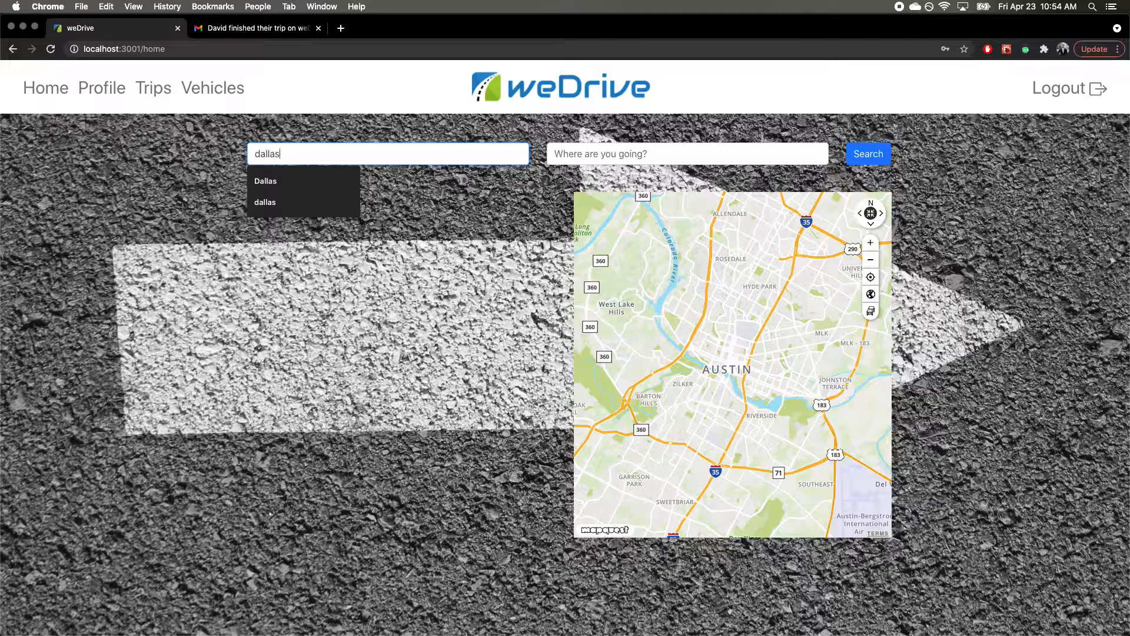
key("Tab")
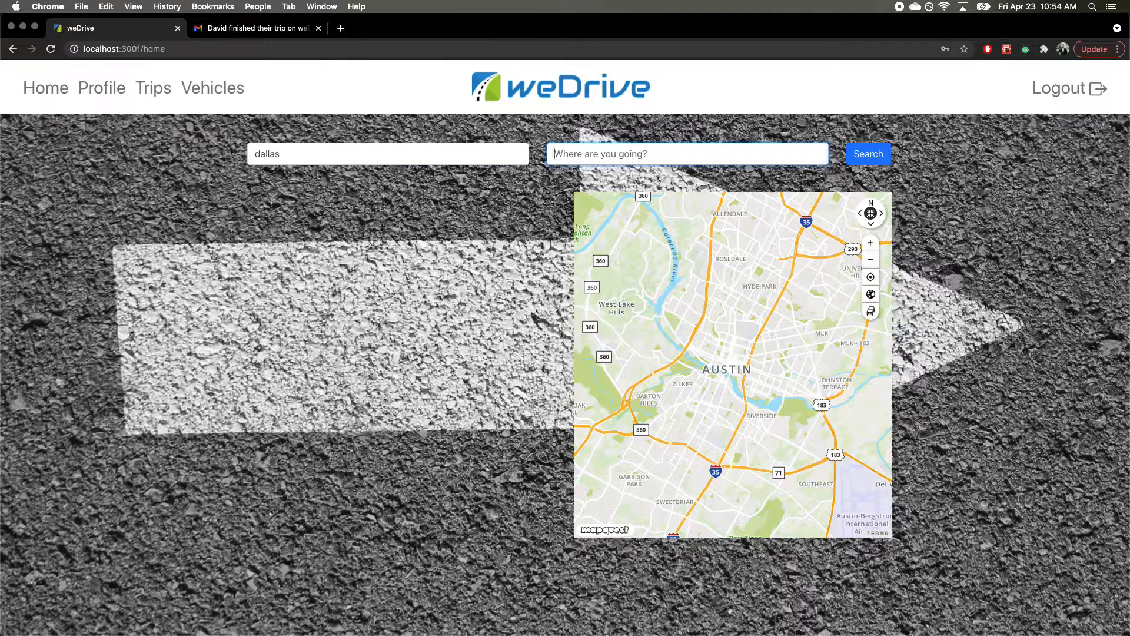
type("austin")
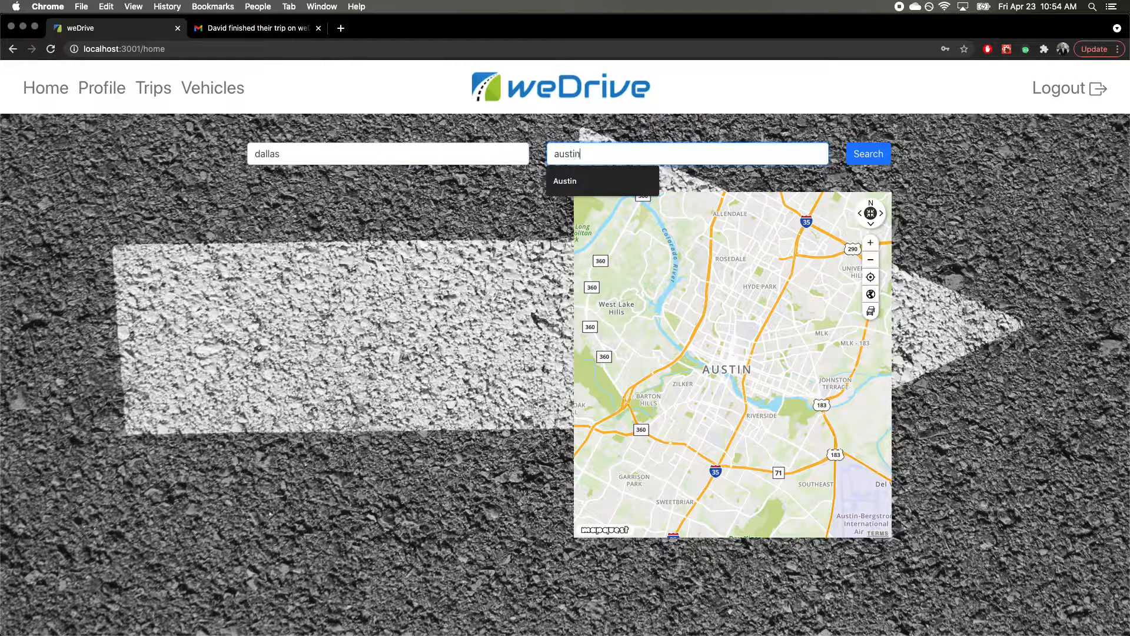
left_click(1040, 207)
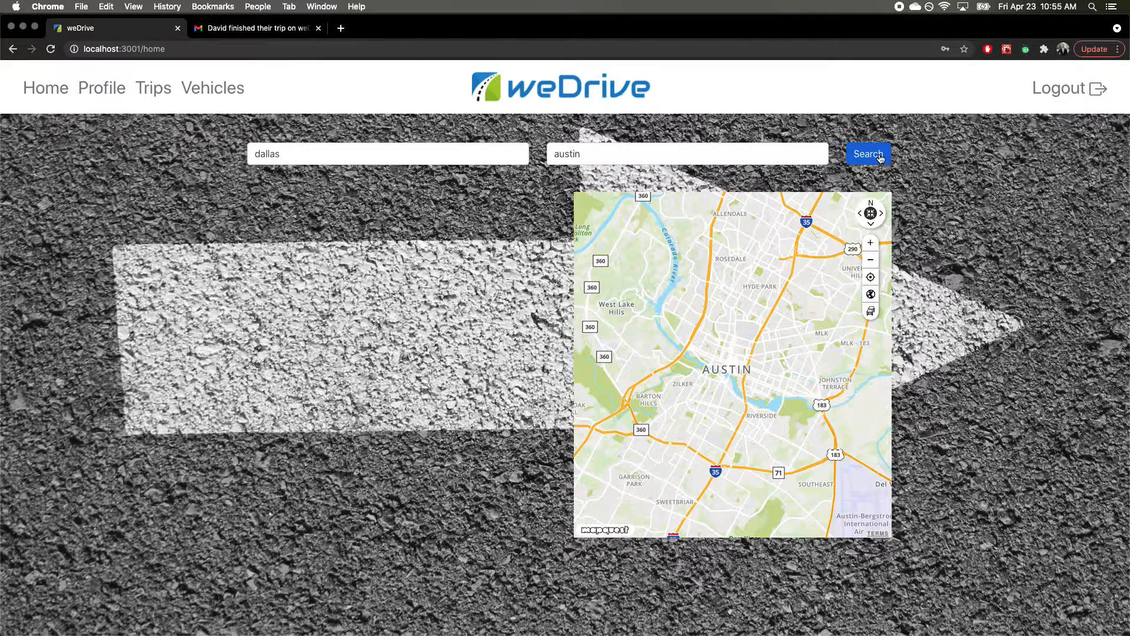
left_click(880, 157)
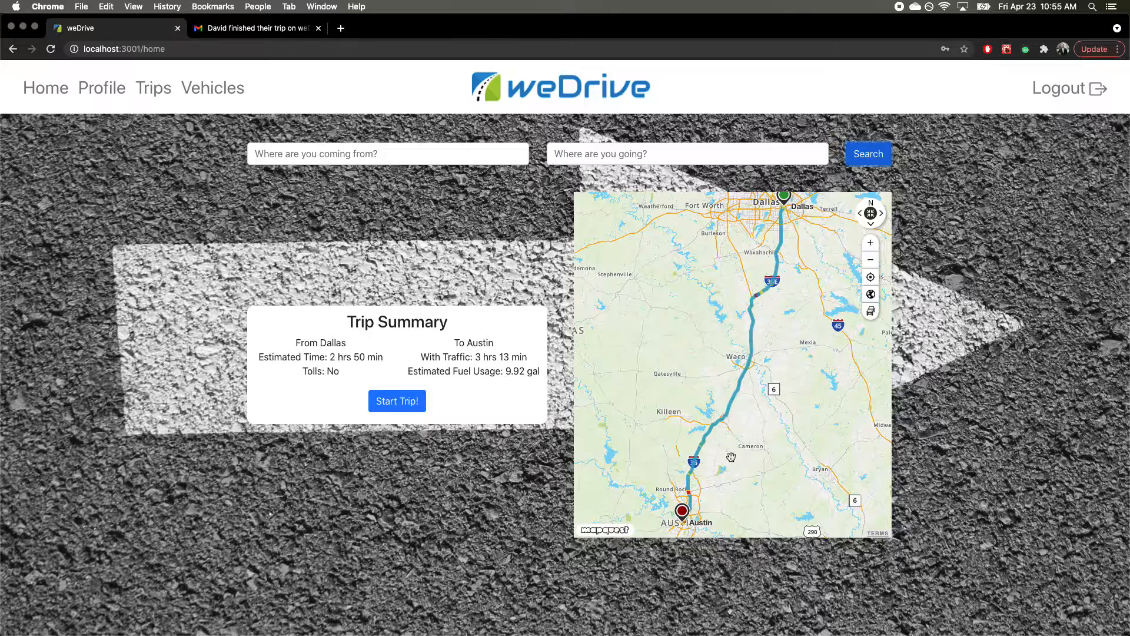
Step: Zoom and pan the route map near Hillsboro, toggling satellite view on and back off
left_click(872, 245)
left_click_drag(812, 247, 744, 449)
left_click(872, 242)
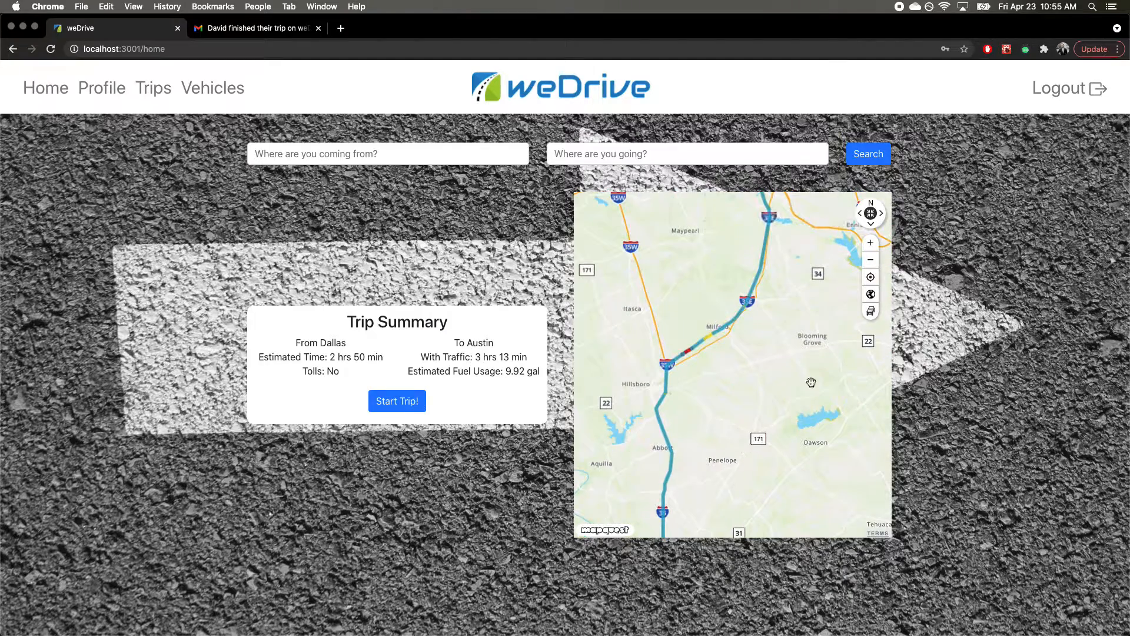
left_click(871, 295)
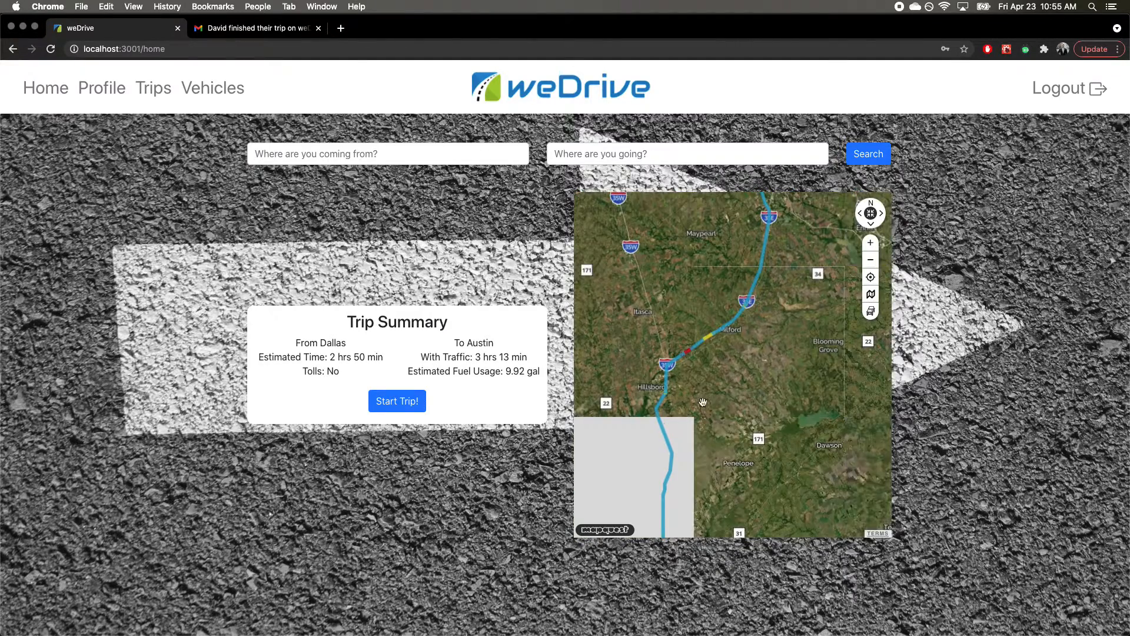
left_click(871, 294)
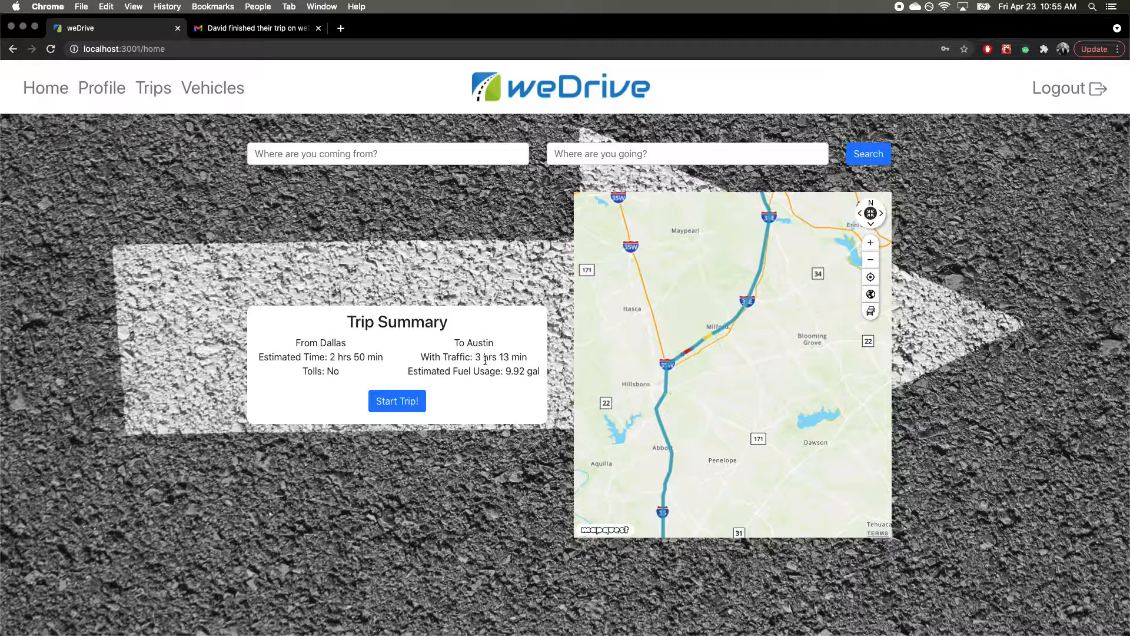
Step: Start the trip, pass the weather report, check Tires, Exterior and Interior, then finish inspection and open Gmail
left_click(413, 404)
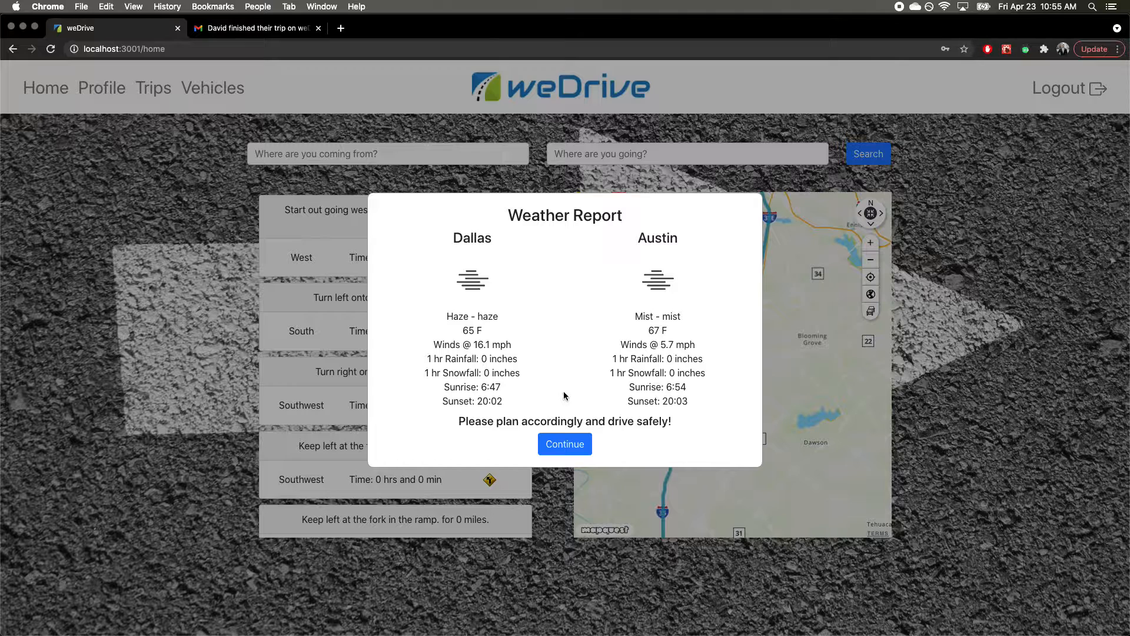
left_click(564, 446)
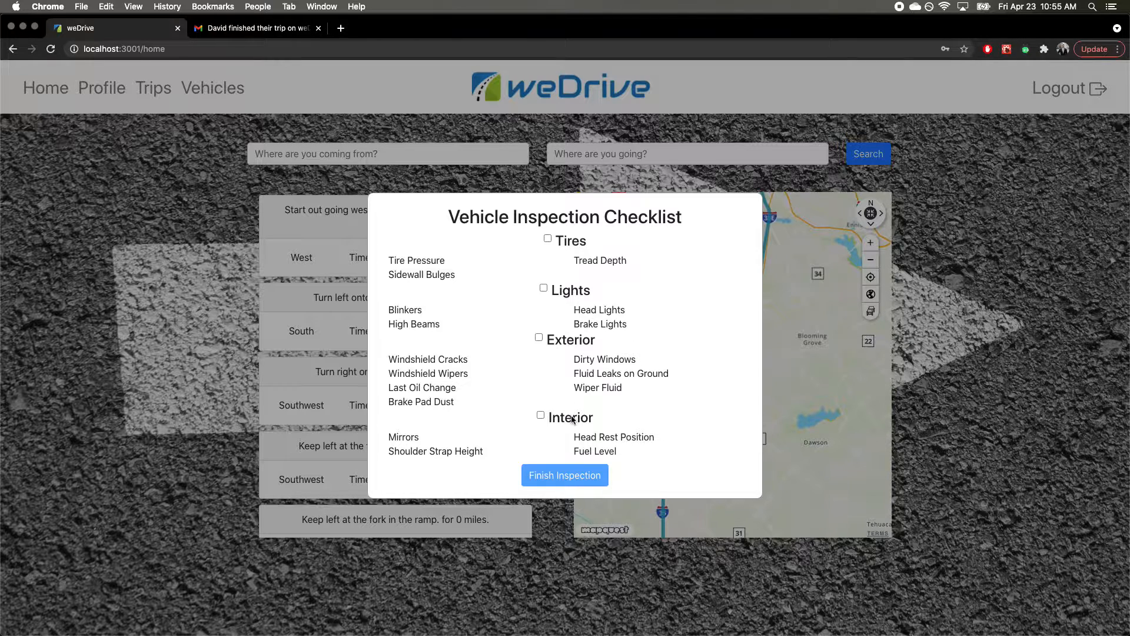
left_click(565, 476)
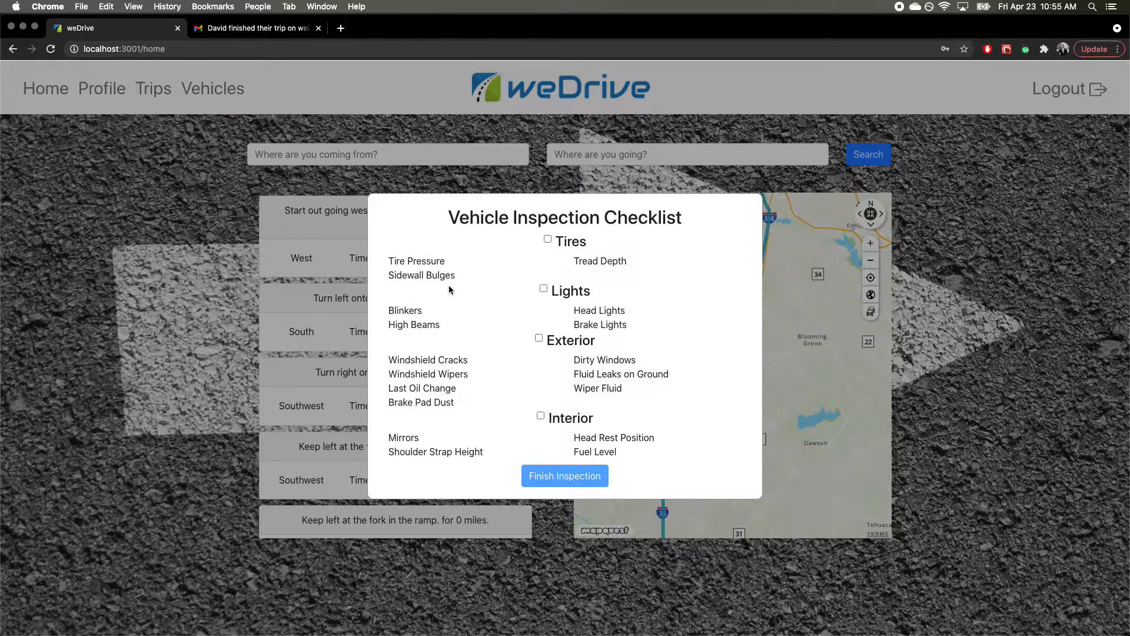
left_click(547, 239)
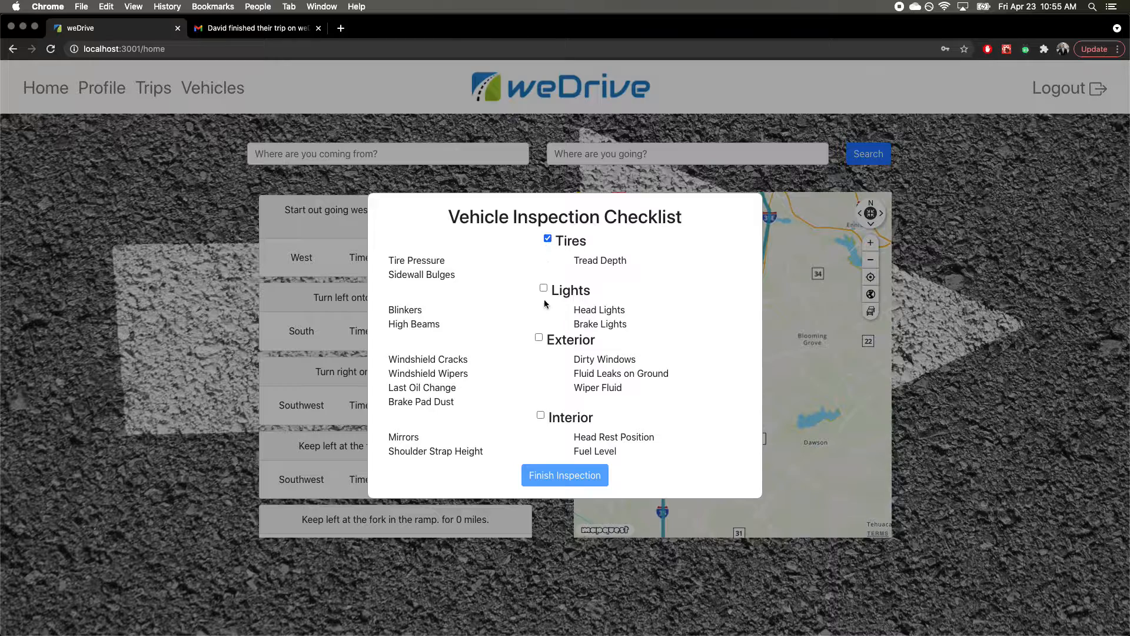
left_click(539, 338)
left_click(540, 416)
left_click(564, 476)
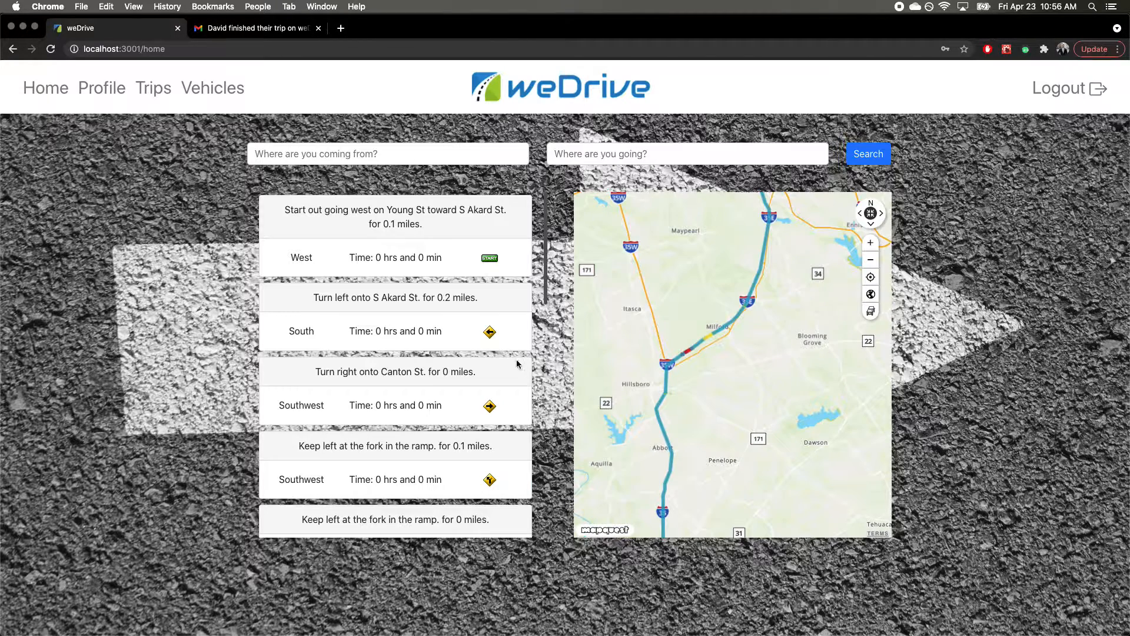
left_click(258, 32)
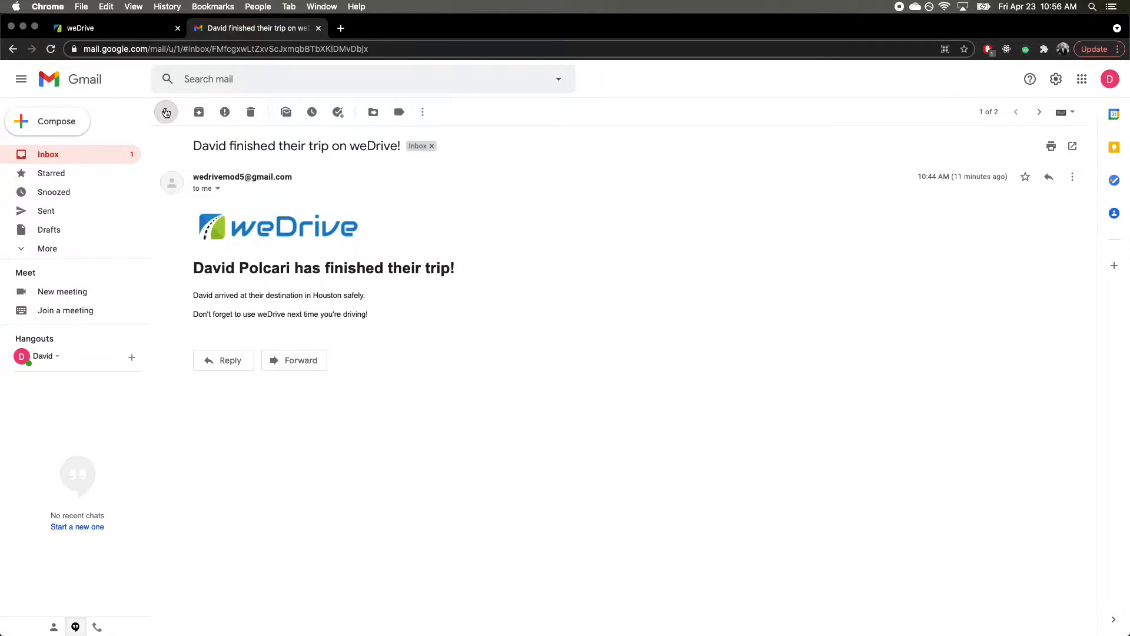
Step: Open and read through the newest trip-started email in the Gmail inbox
left_click(166, 112)
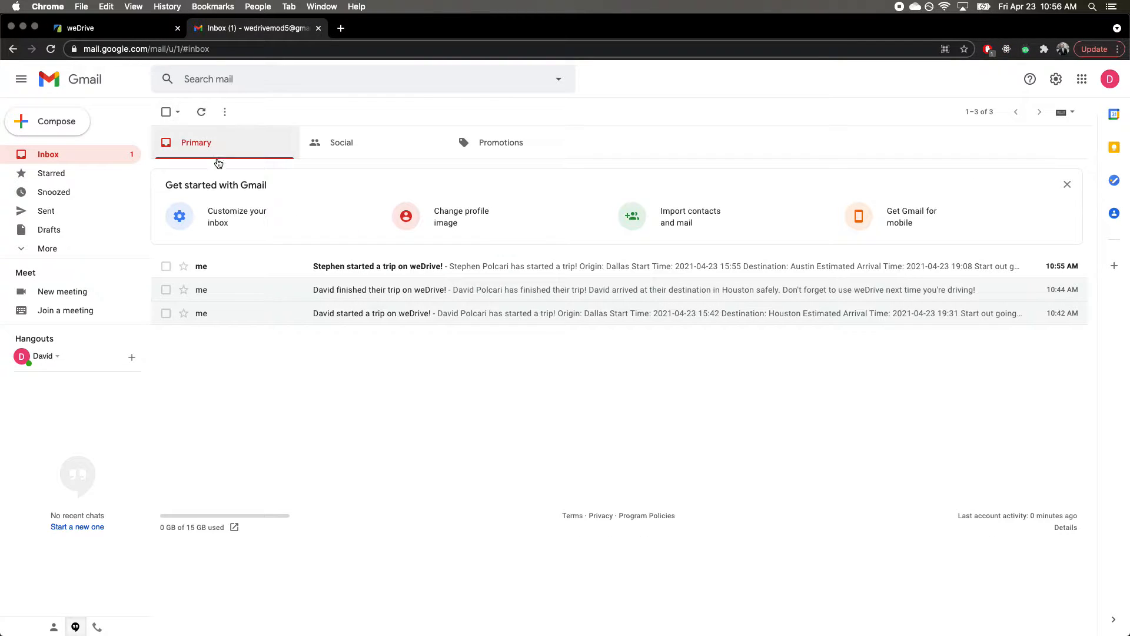
left_click(383, 271)
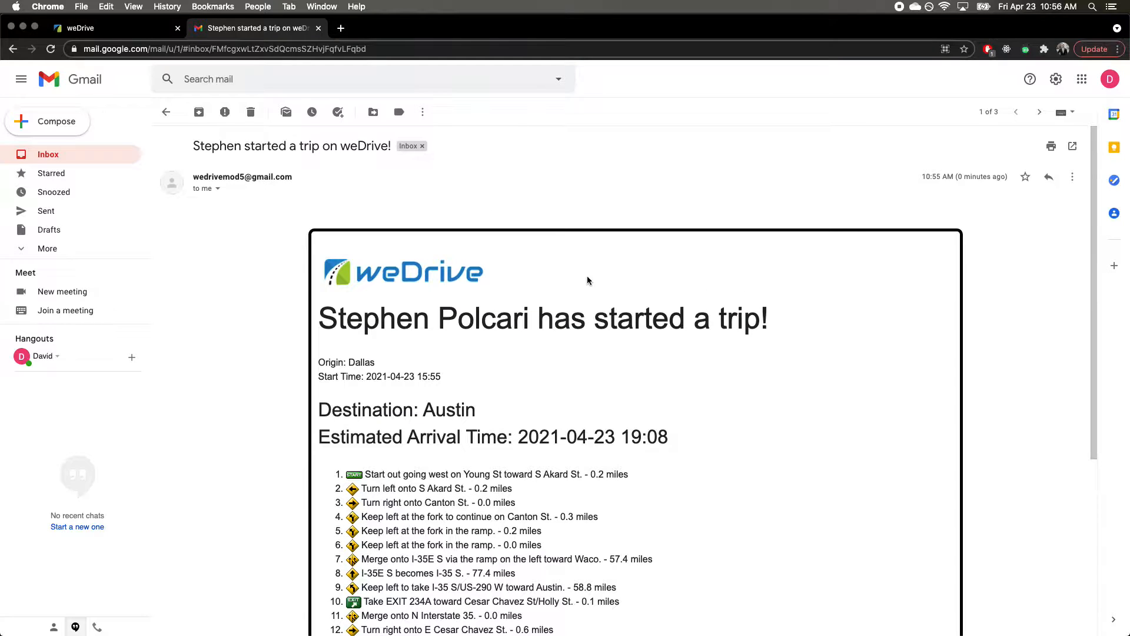
scroll(638, 281, "down", 2)
scroll(638, 280, "down", 1)
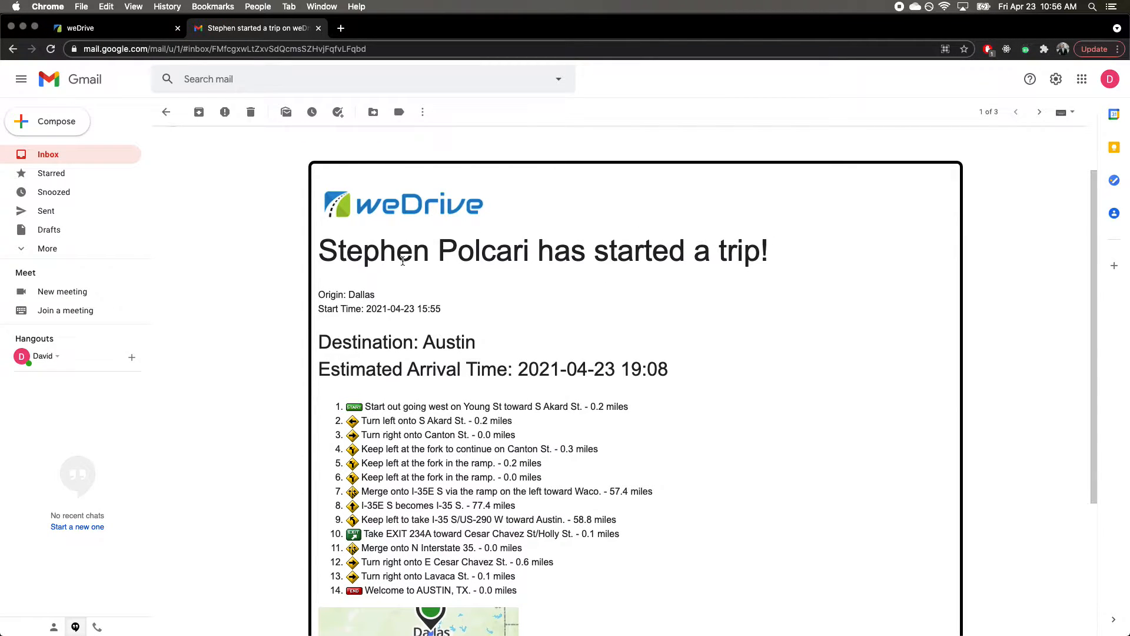
scroll(377, 295, "down", 1)
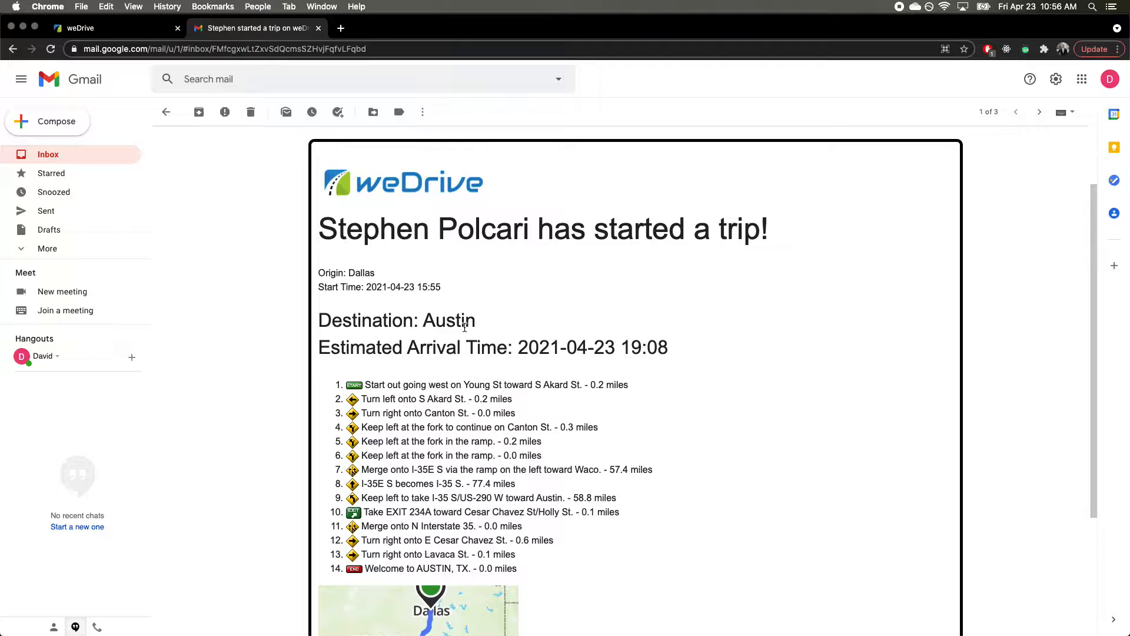
scroll(647, 332, "down", 1)
scroll(651, 329, "down", 2)
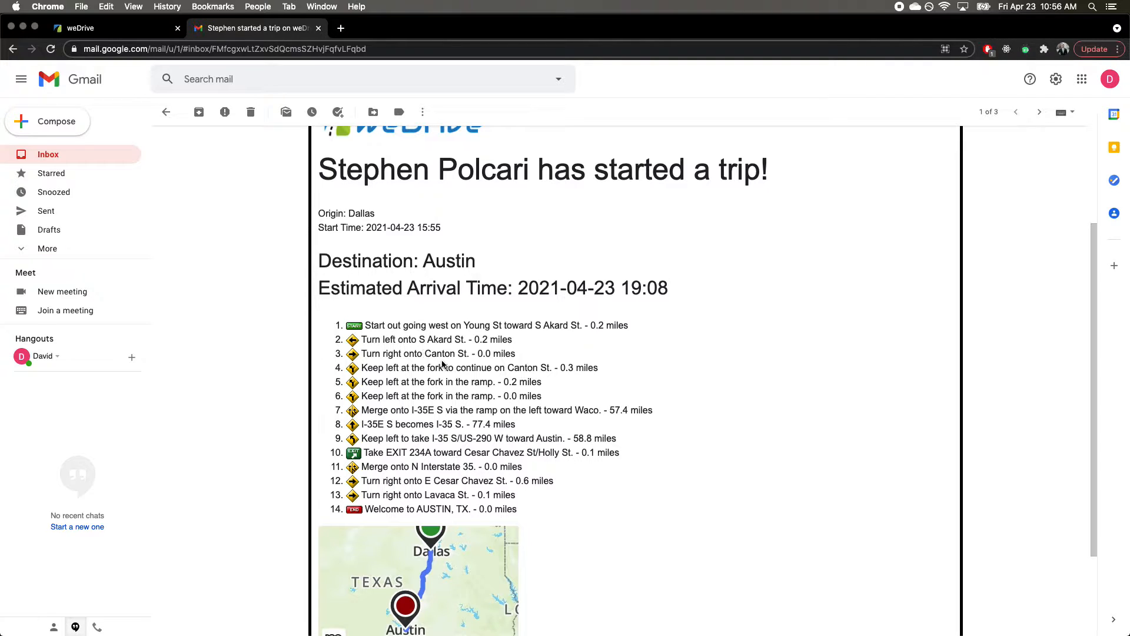
scroll(445, 365, "down", 2)
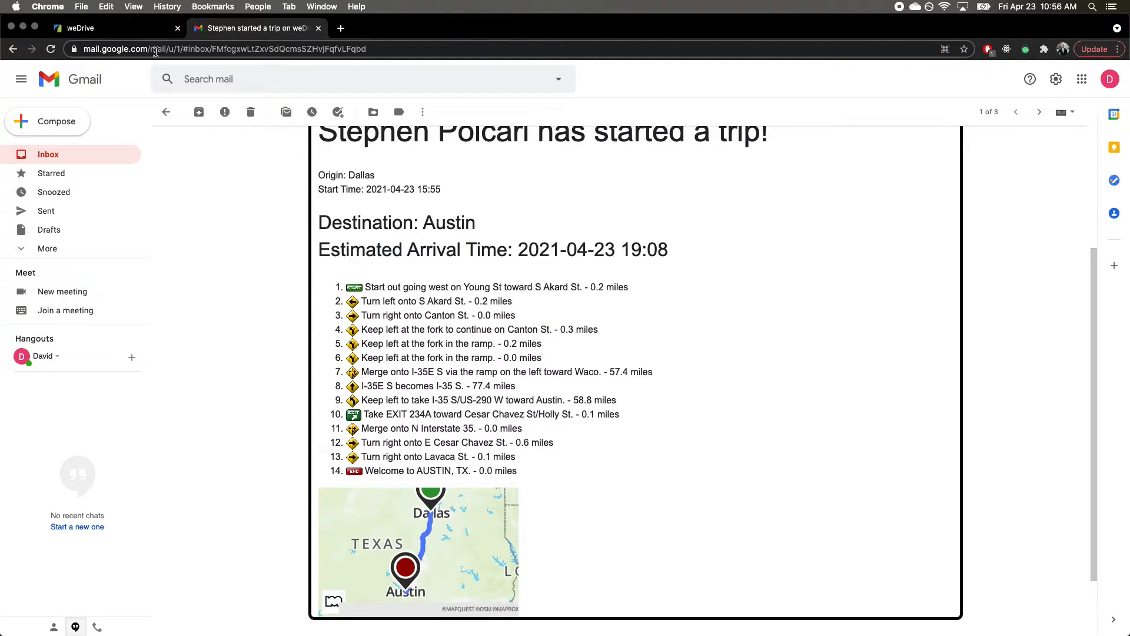
Step: Return to weDrive and scroll the directions down to the Austin arrival step
left_click(131, 30)
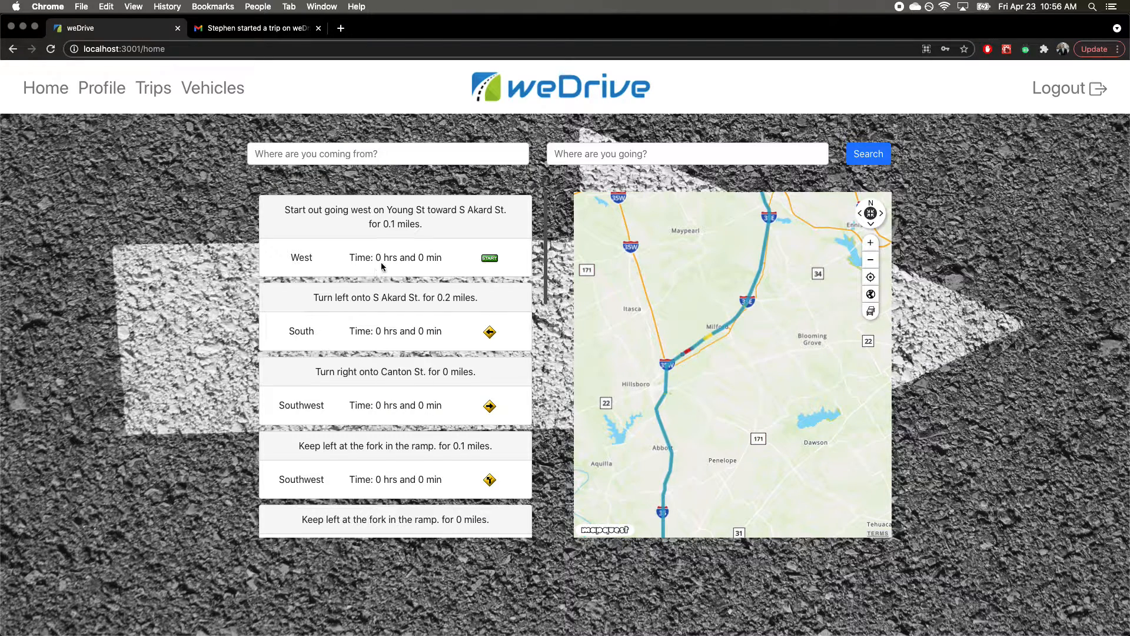
scroll(385, 278, "down", 3)
scroll(385, 284, "down", 12)
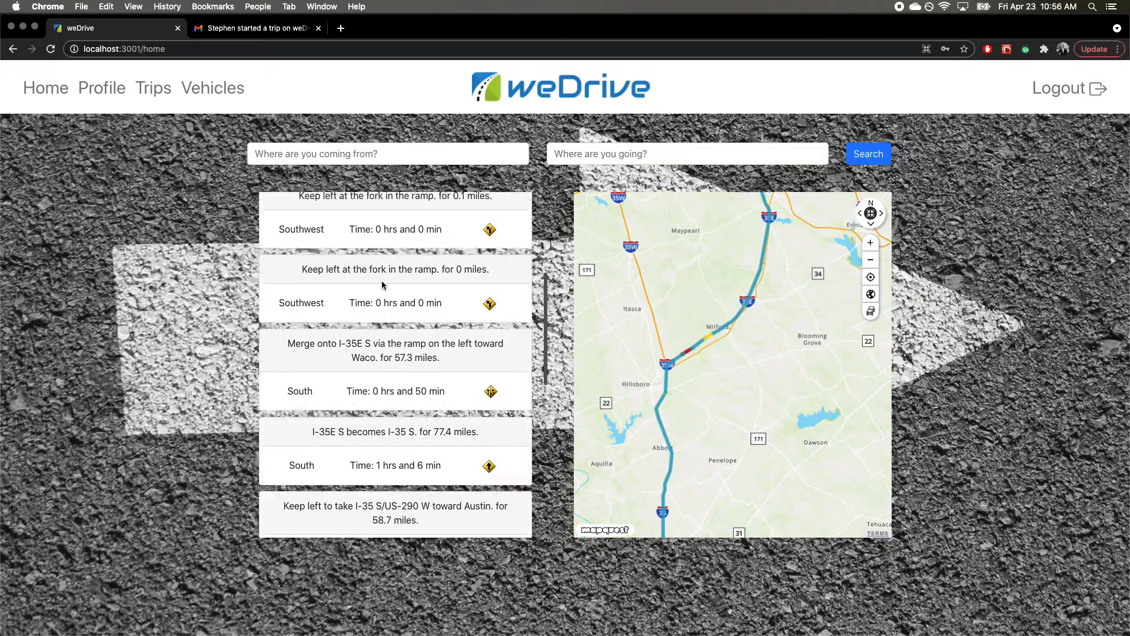
scroll(382, 294, "down", 10)
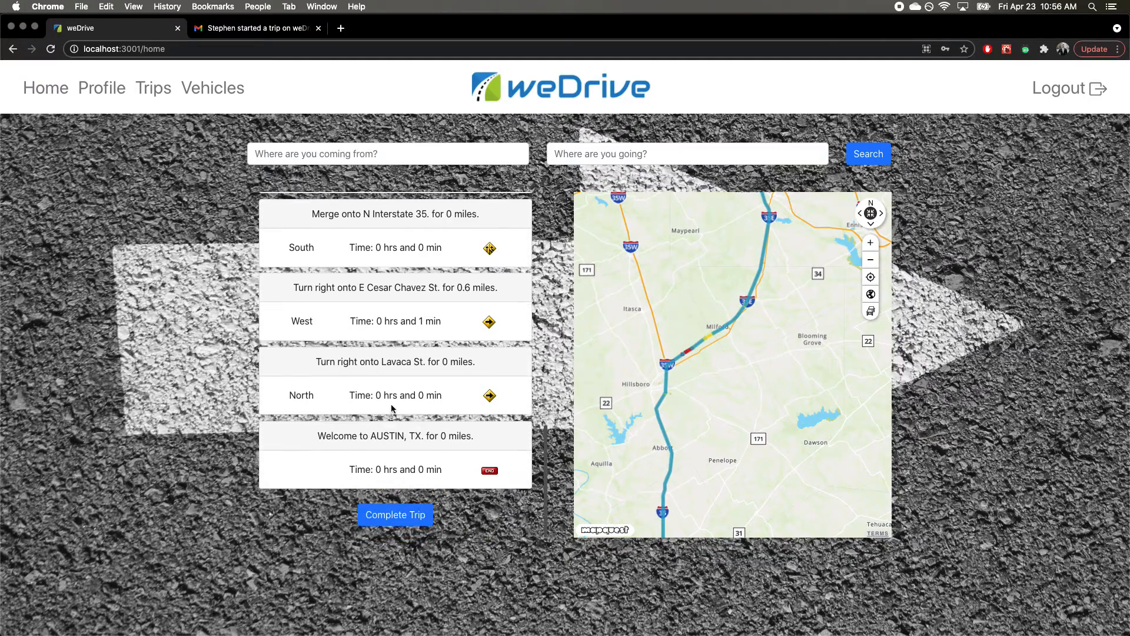
Step: Complete the trip, read the trip-finished email in Gmail, then return to weDrive
left_click(413, 519)
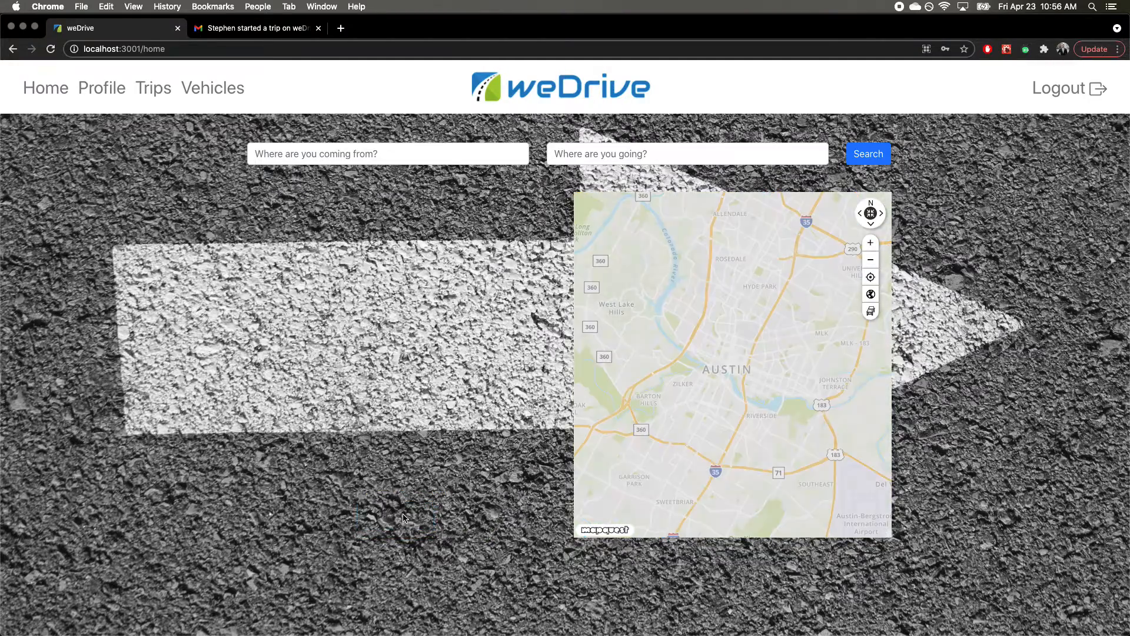
left_click(253, 28)
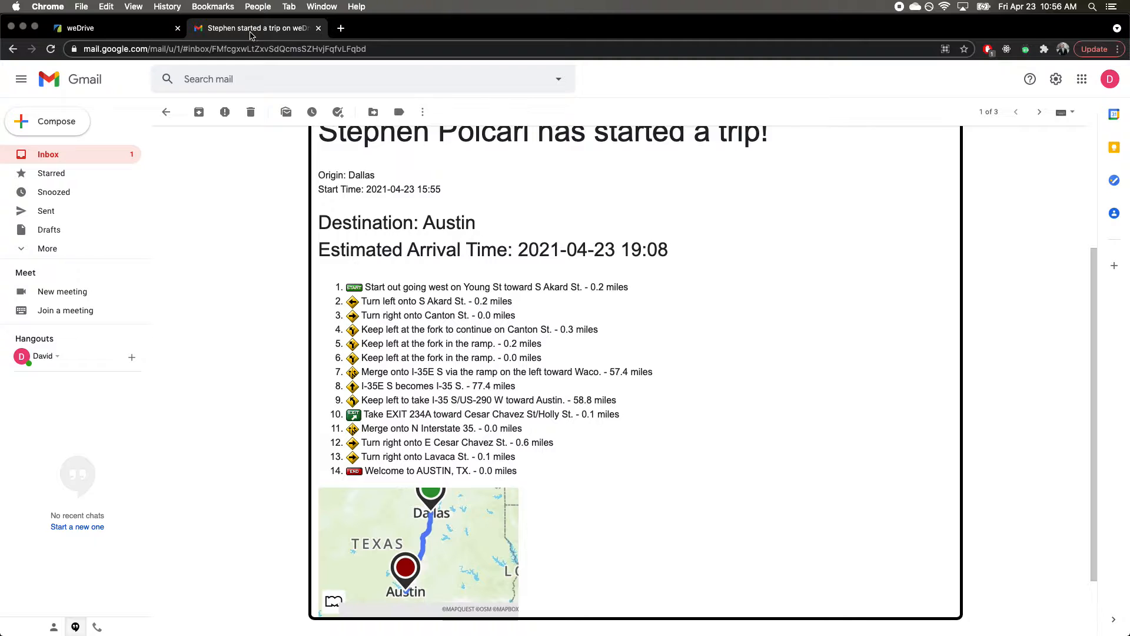
left_click(165, 111)
left_click(359, 266)
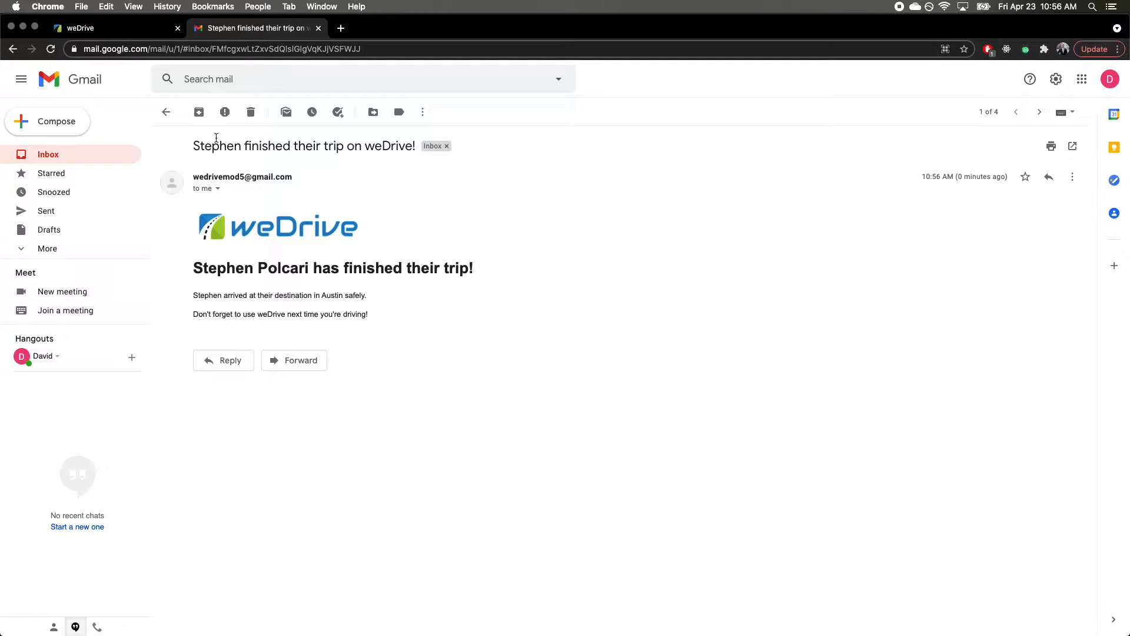
left_click(166, 113)
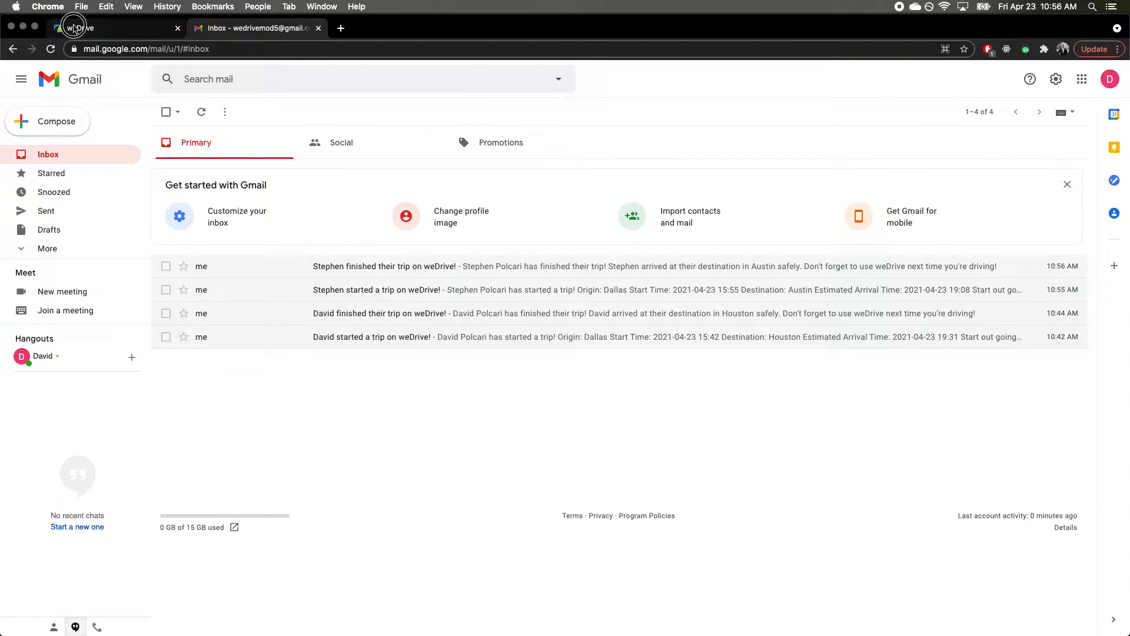
left_click(73, 28)
Step: Replace the emergency contact's first name with a new name on the Profile page and save it
left_click(113, 94)
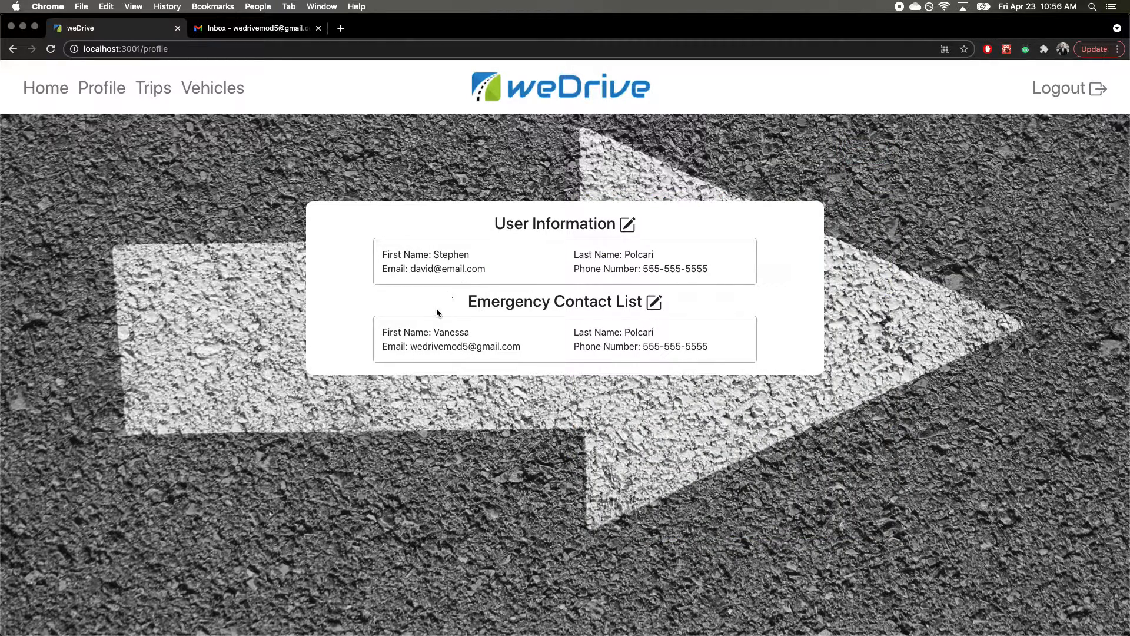
left_click(655, 302)
double_click(518, 332)
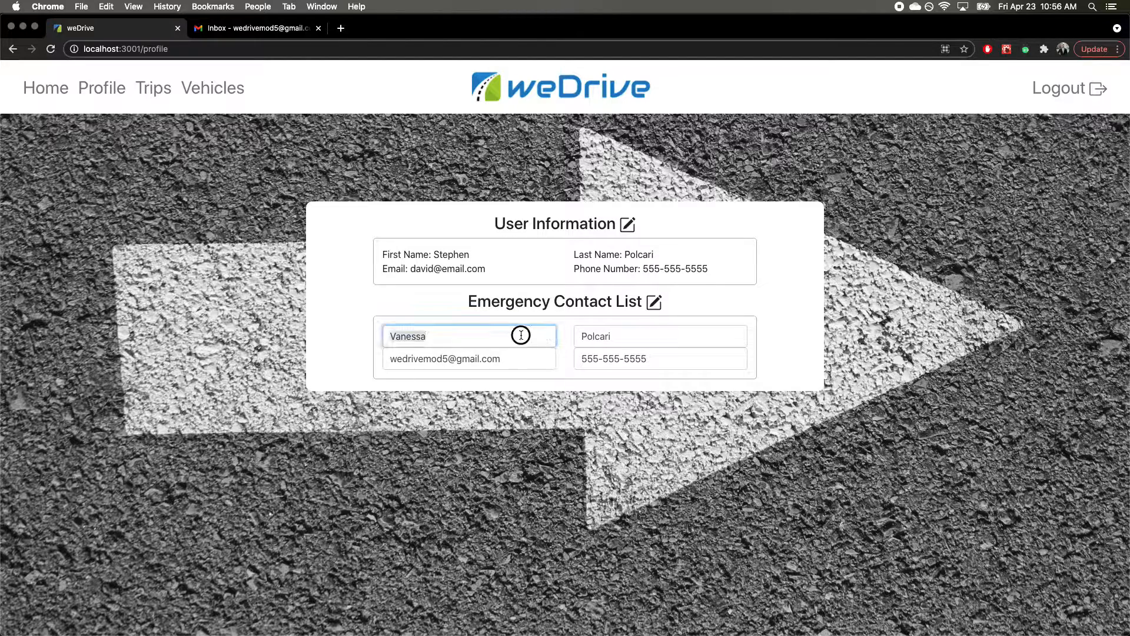
type("Carolyn")
key("Tab")
key("Tab")
key("Tab")
key("Return")
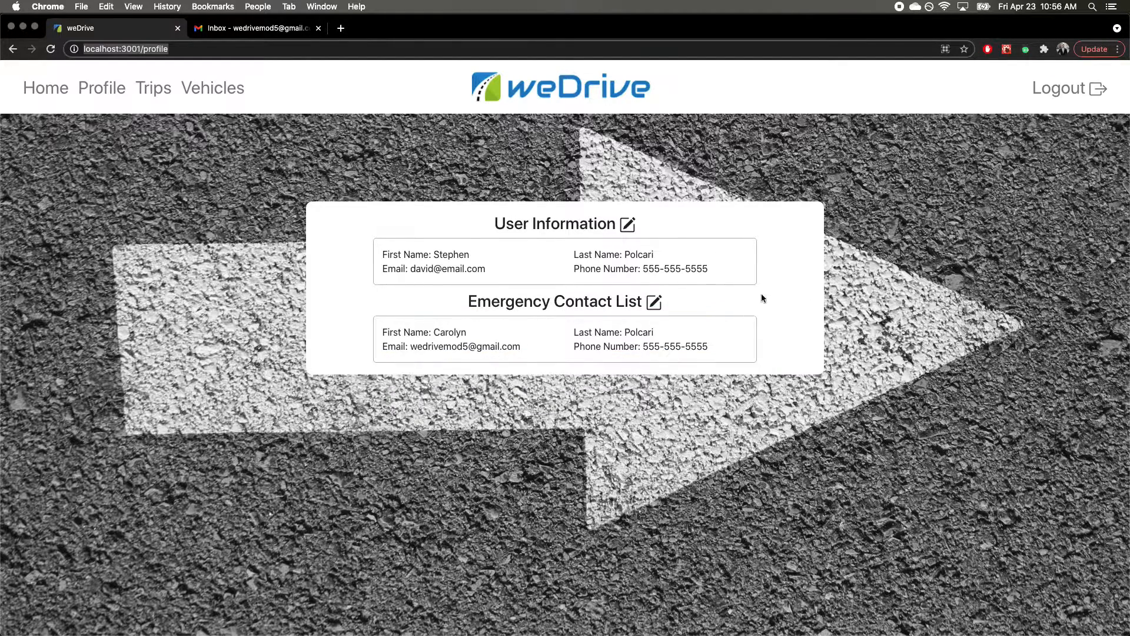
left_click(841, 299)
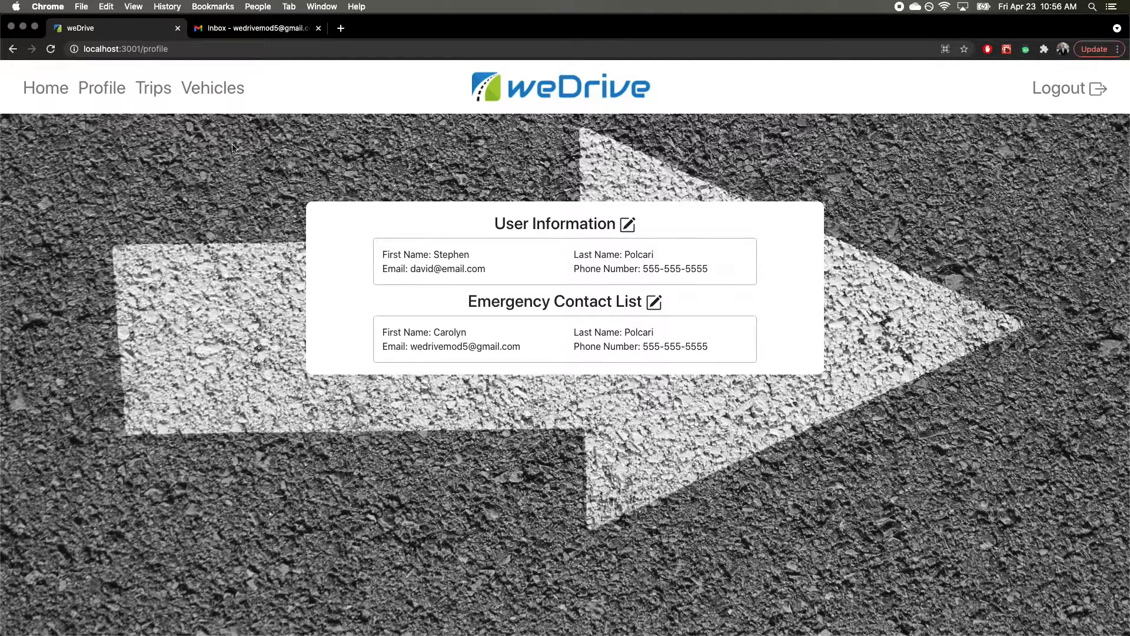
left_click(154, 89)
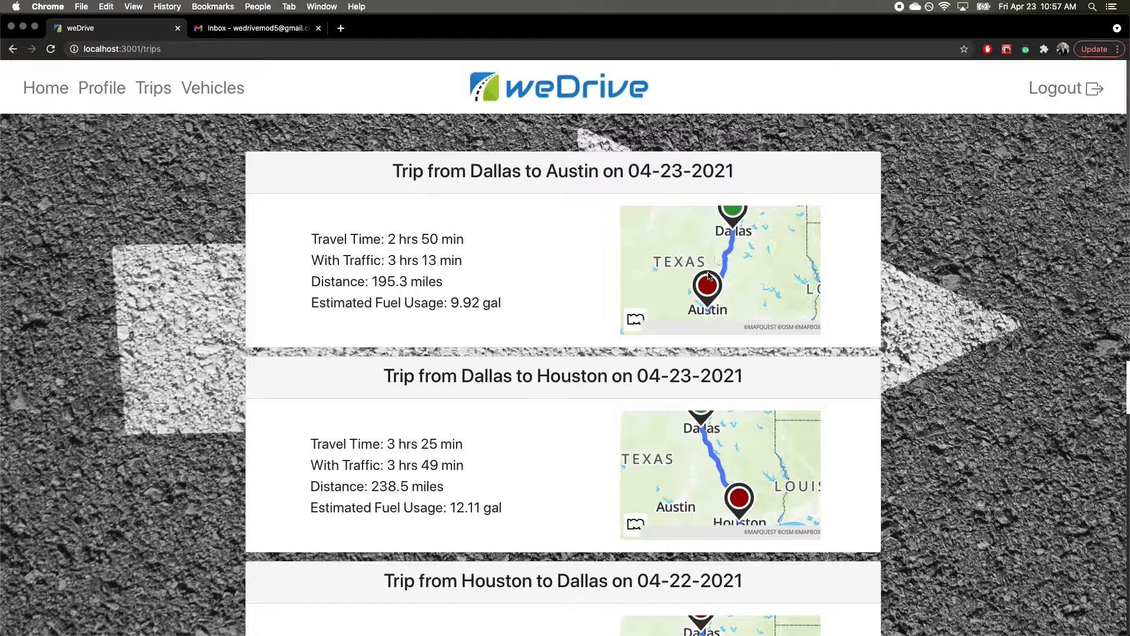
Step: Go to Vehicles to see the 2015 Mazda CX-5 and its maintenance reports
left_click(225, 89)
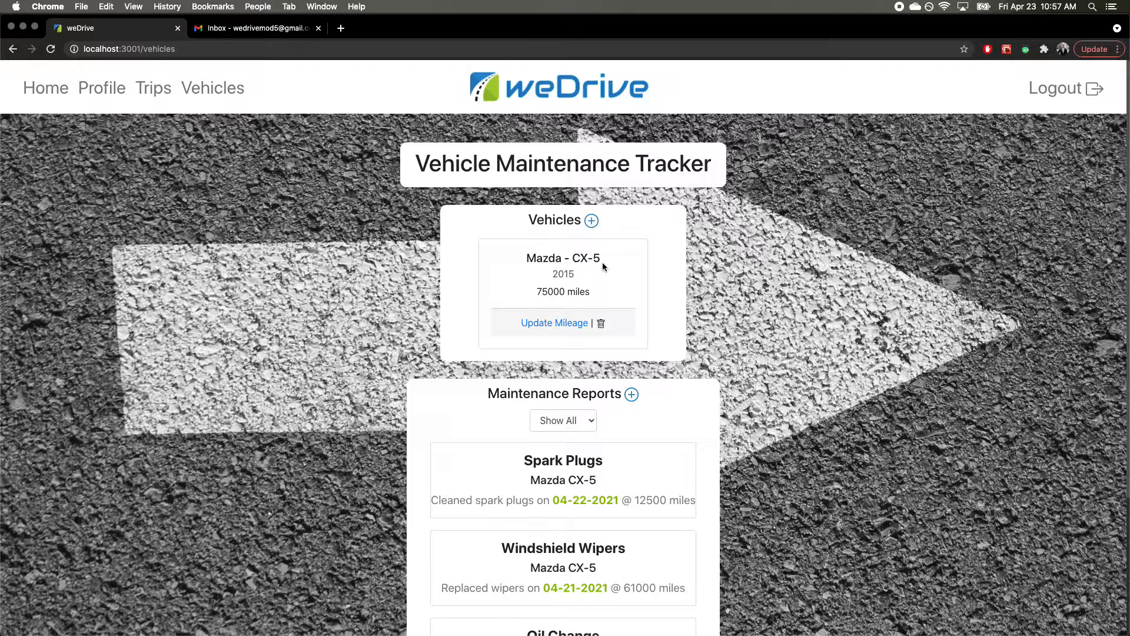
Step: Add a vehicle with Make Honda, Model Civic, Year 2021, Mileage 2000
left_click(591, 221)
left_click(580, 246)
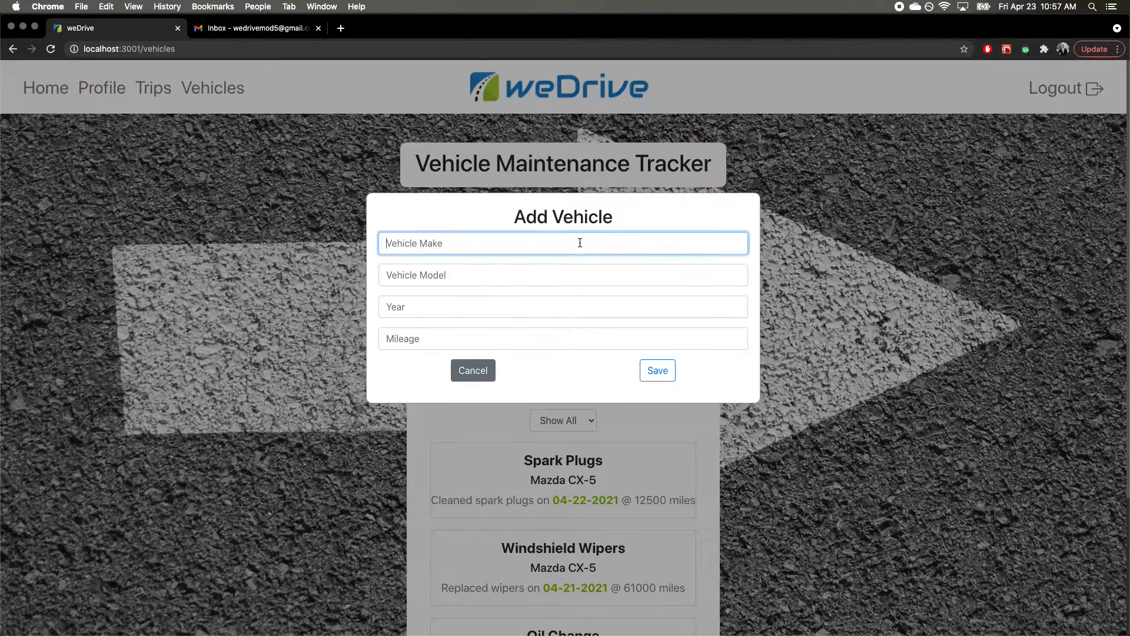
type("H")
key("BackSpace")
type("HJ")
key("BackSpace")
type("onda")
key("Tab")
type("Civi")
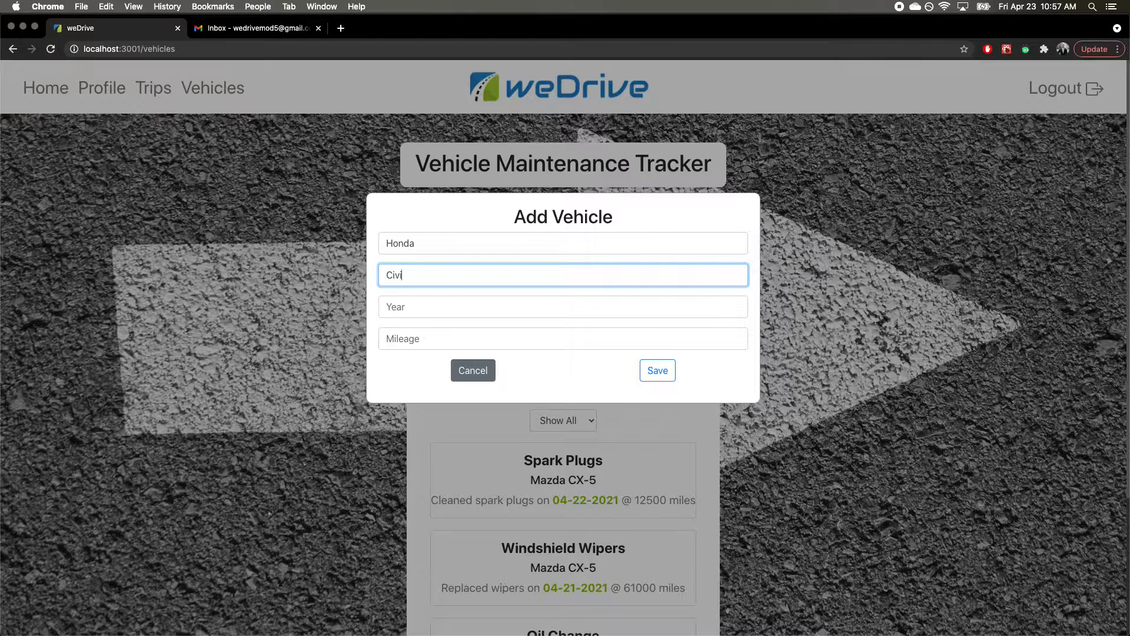
type("c")
key("Tab")
type("2021")
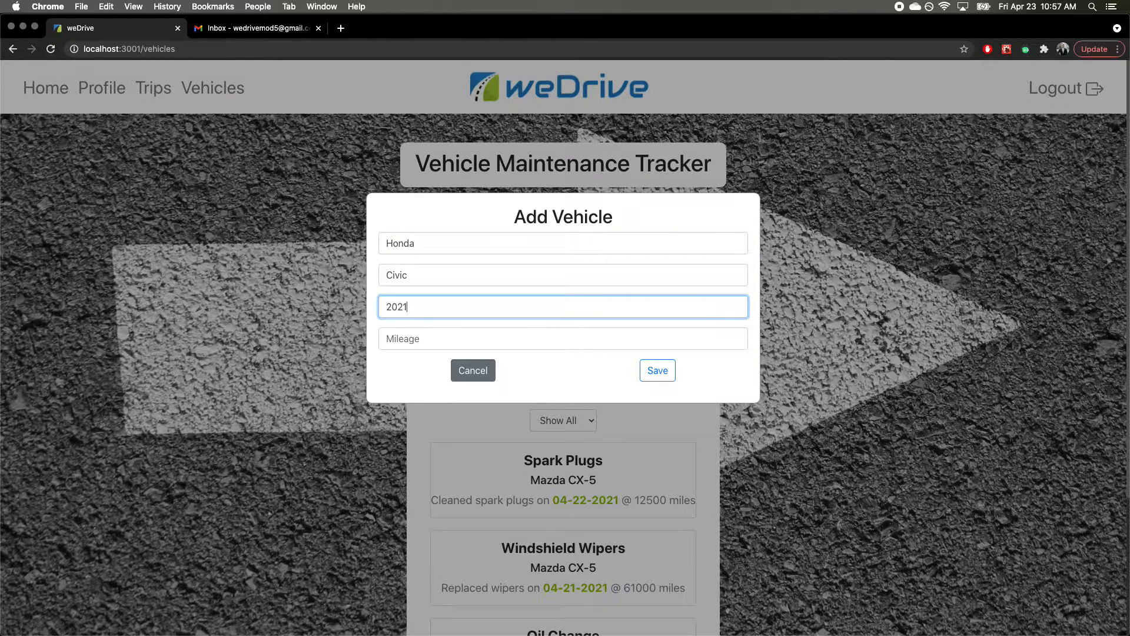
key("Tab")
type("2000")
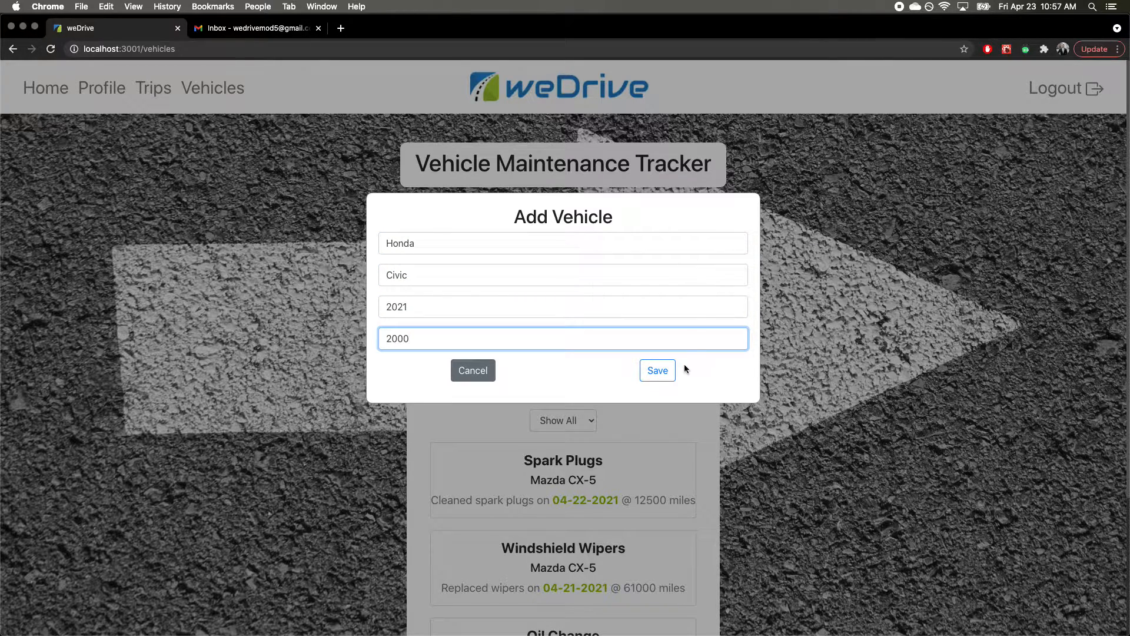
left_click(668, 367)
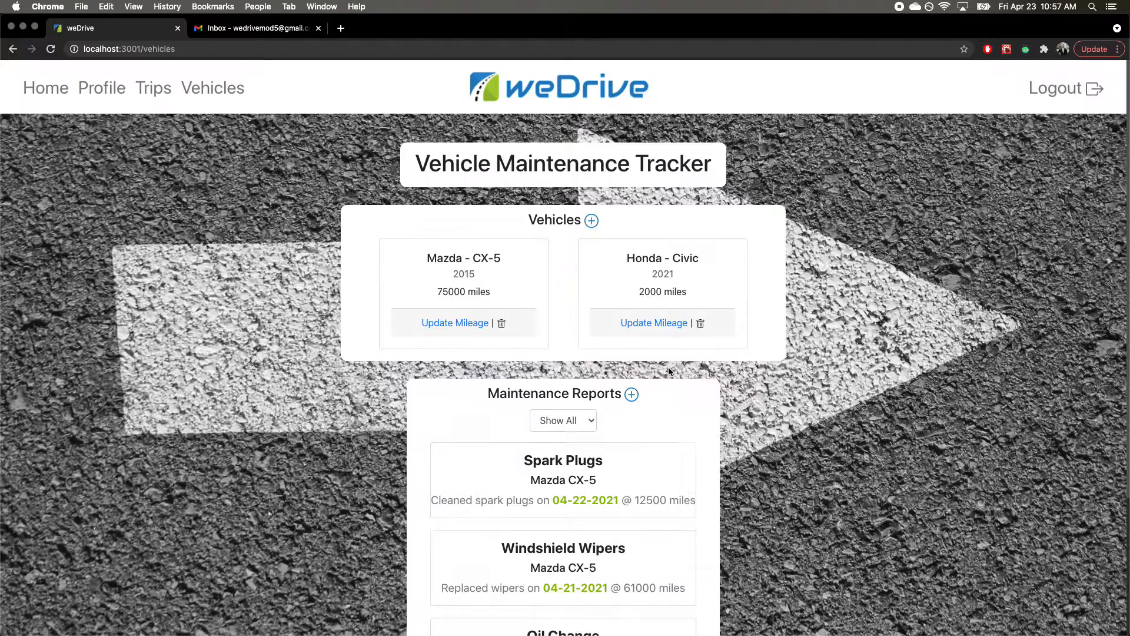
Step: Update the Honda Civic's mileage from 2000 to 3000
left_click(645, 327)
double_click(649, 294)
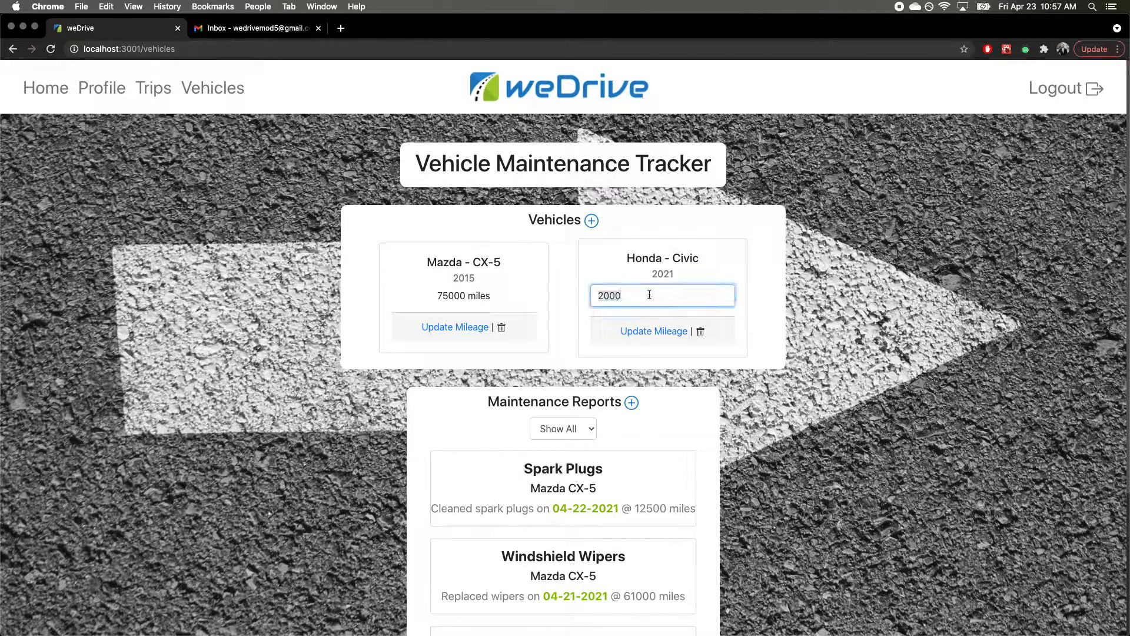
type("3000")
key("Tab")
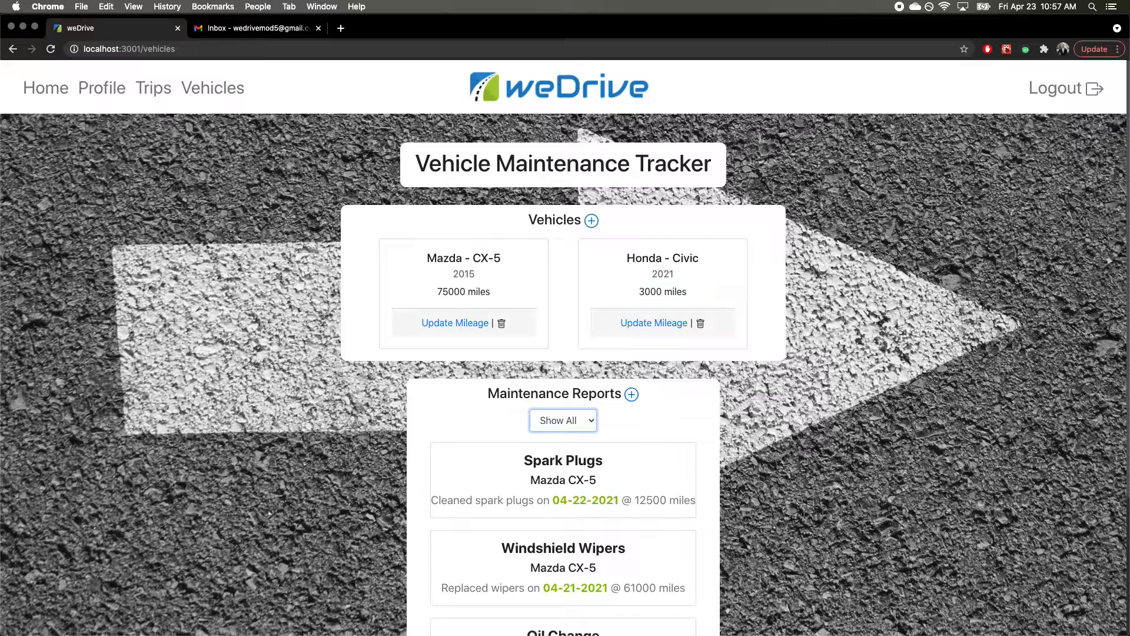
left_click(796, 275)
scroll(798, 268, "down", 3)
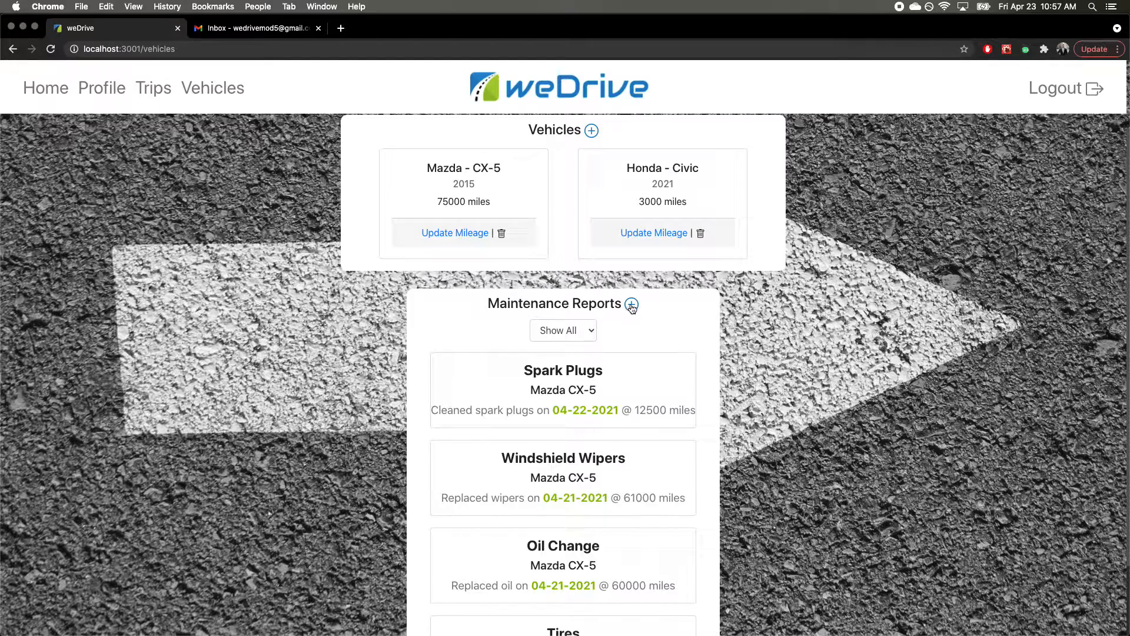
Step: Add a Battery report for the Honda Civic at 5000 miles with the note 'Replaced Batter'
left_click(632, 304)
left_click(567, 243)
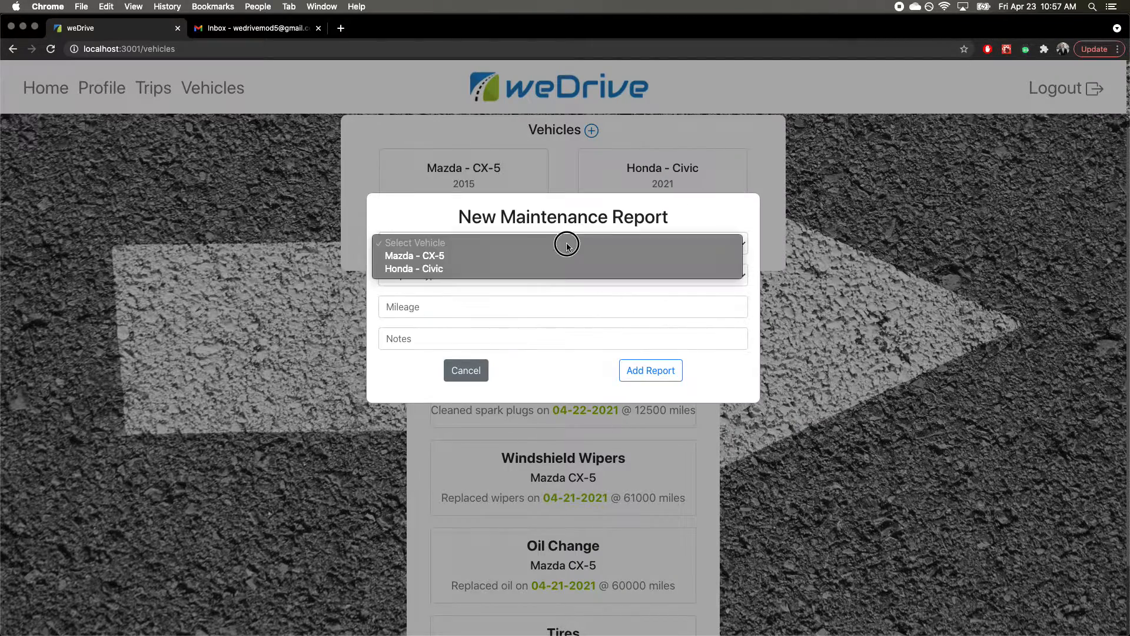
left_click(441, 269)
left_click(454, 272)
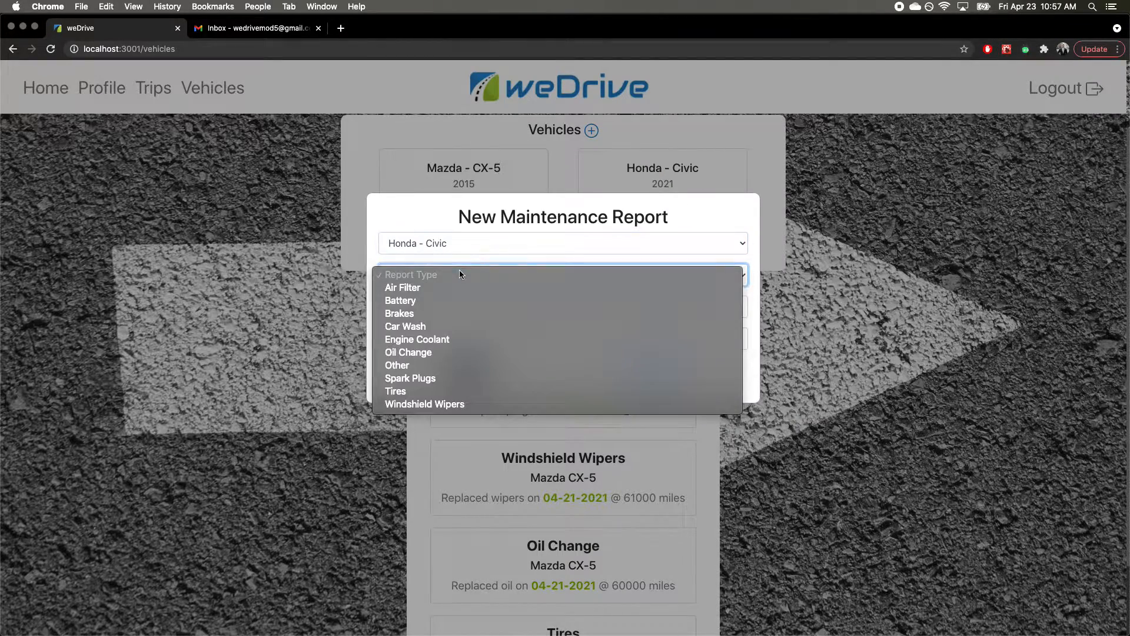
left_click(433, 299)
left_click(428, 302)
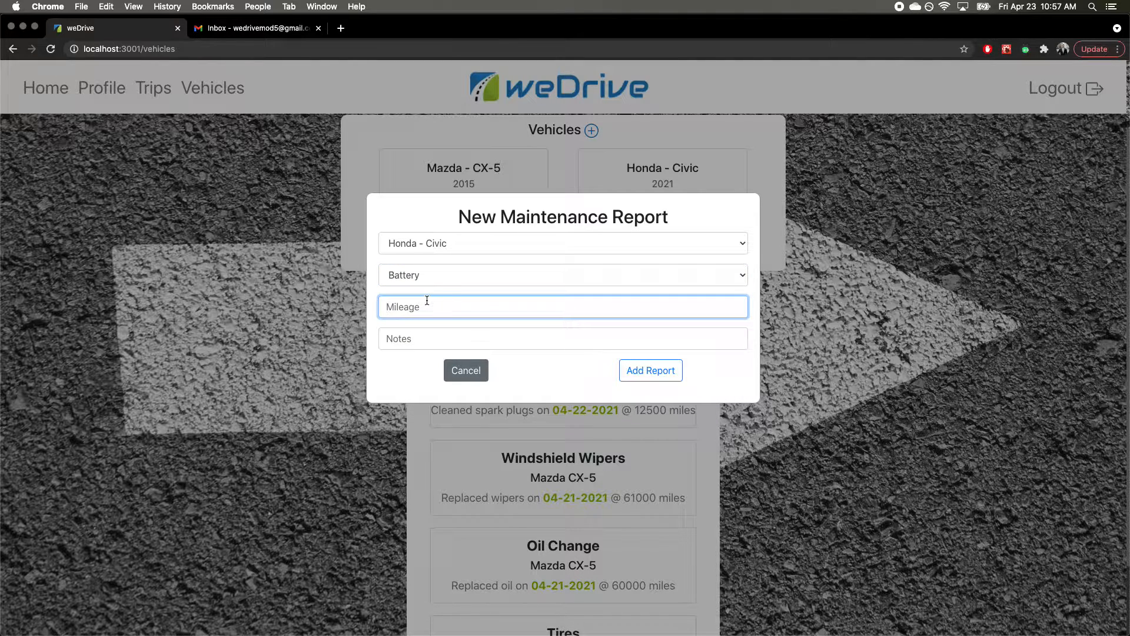
type("5000")
key("Tab")
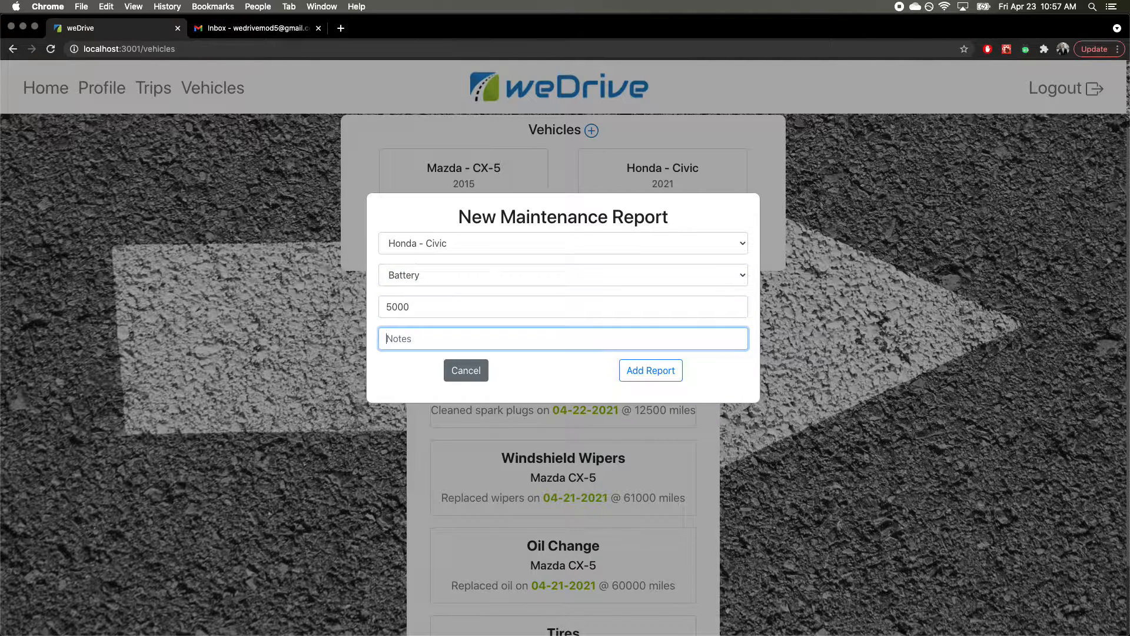
type("Replaced Battery")
left_click(642, 370)
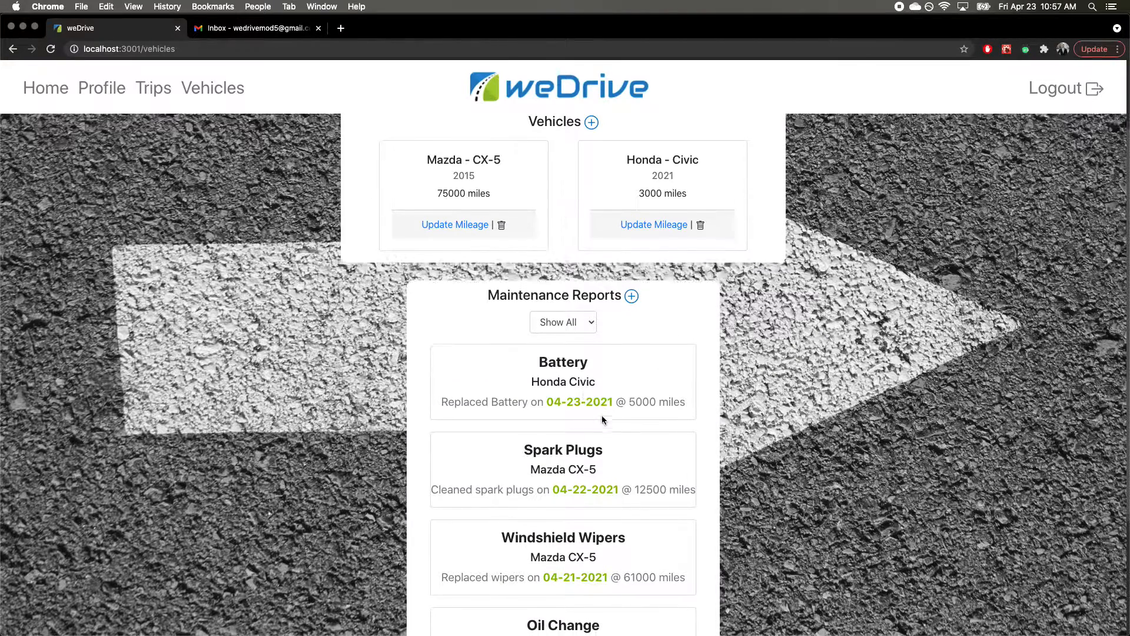
scroll(602, 415, "down", 3)
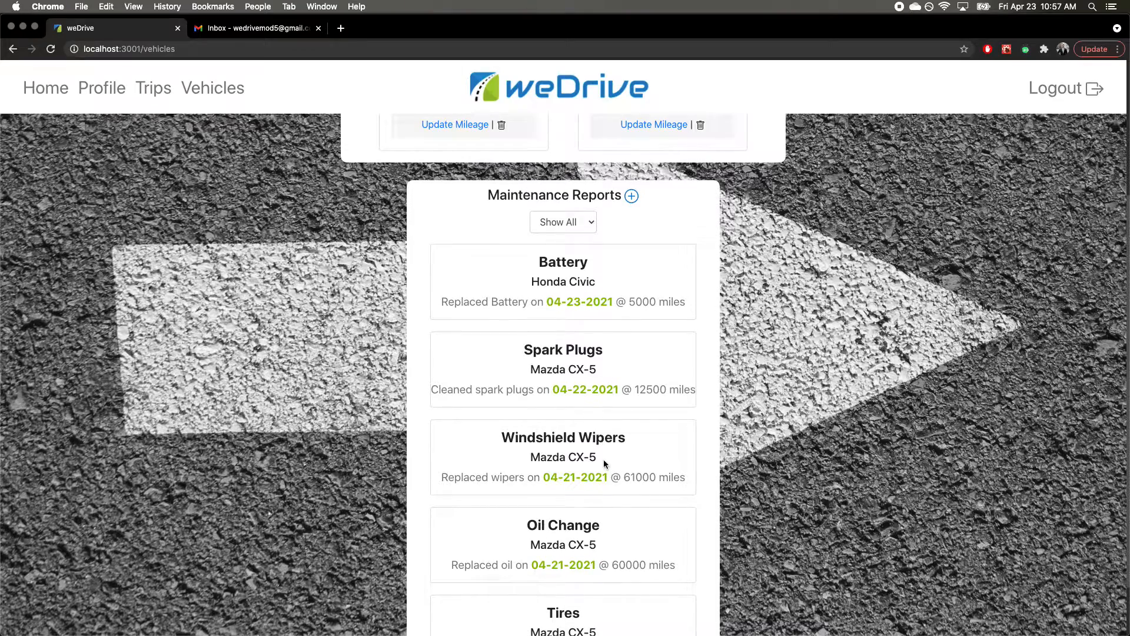
scroll(582, 521, "up", 2)
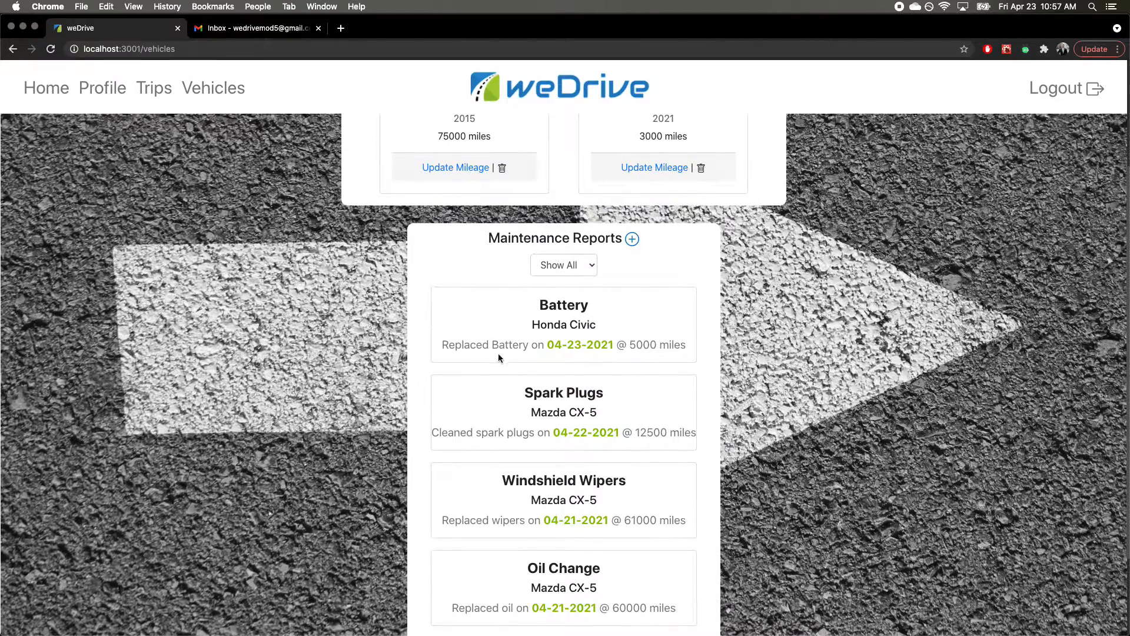
scroll(535, 292, "up", 1)
left_click(577, 266)
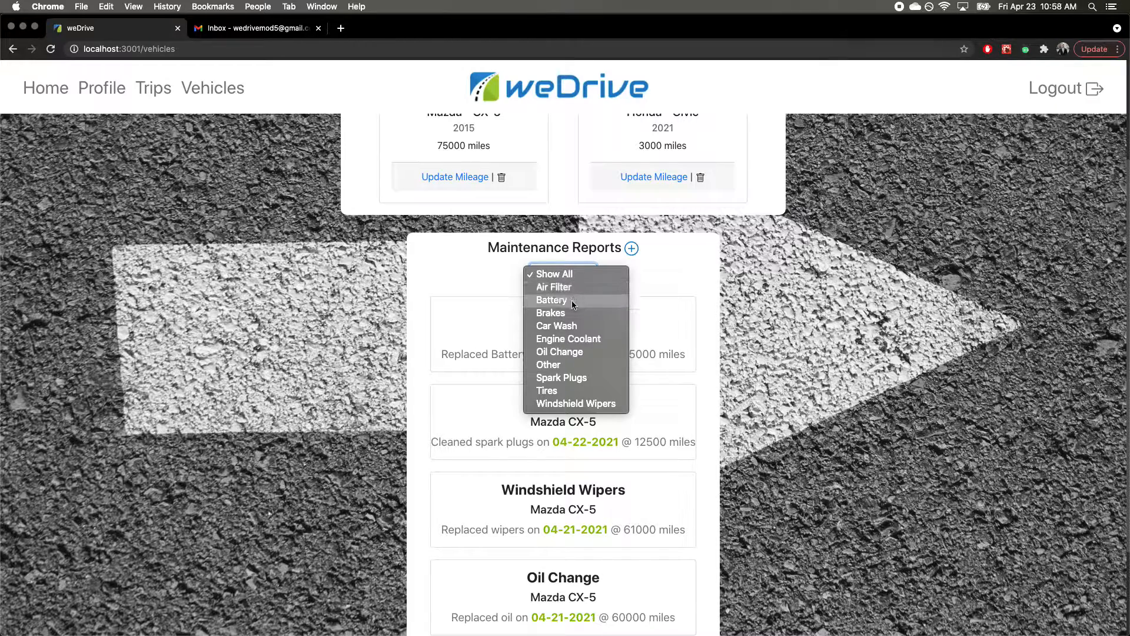
left_click(708, 283)
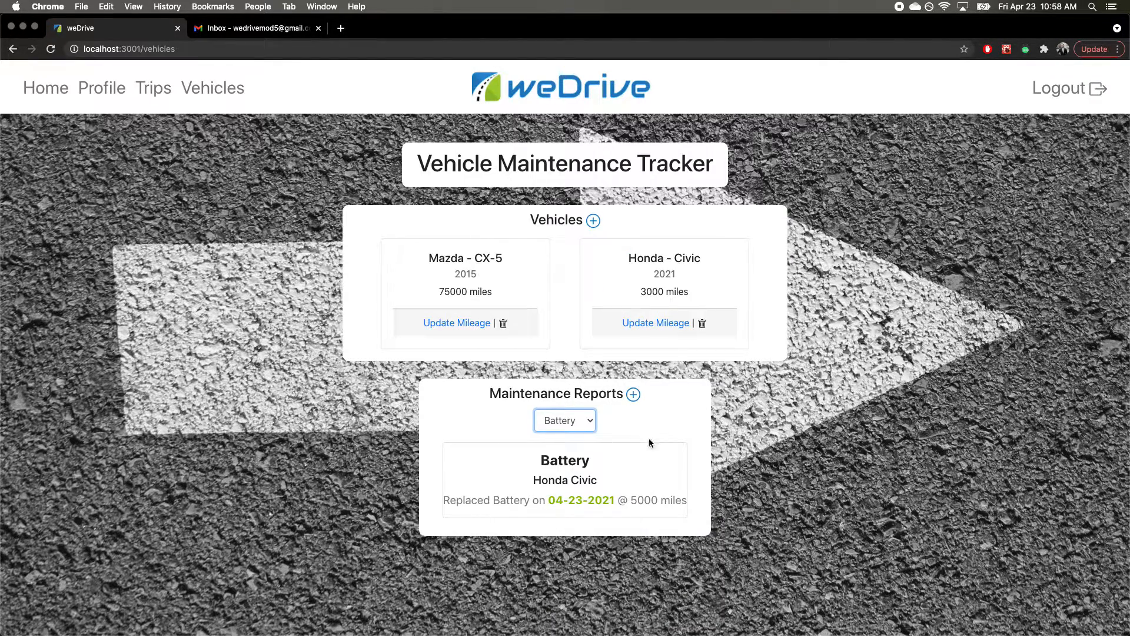
left_click(581, 419)
left_click(570, 434)
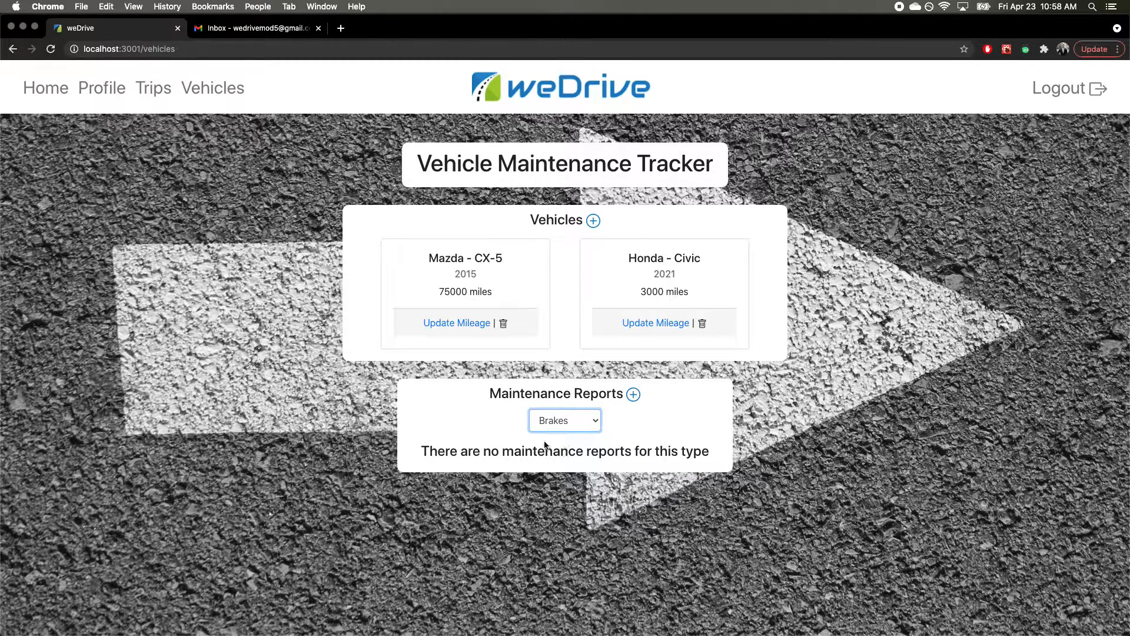
left_click(566, 424)
left_click(550, 381)
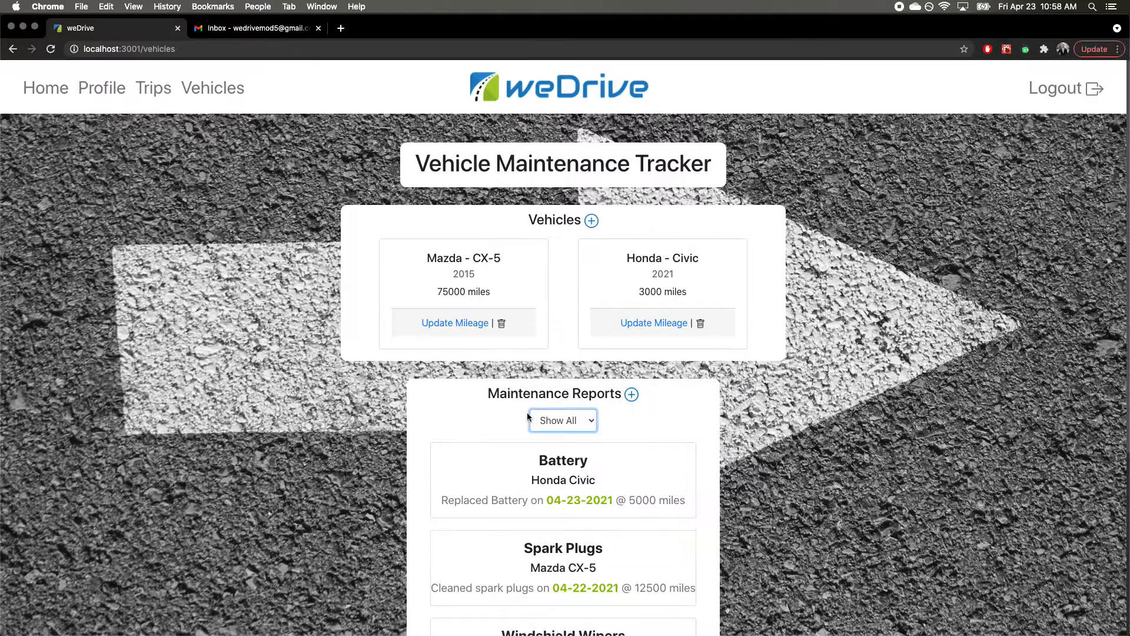
Step: Delete the Honda Civic, leaving the Mazda CX-5 with its Spark Plugs, Wipers and Oil Change reports, then log out
left_click(700, 323)
scroll(557, 409, "down", 1)
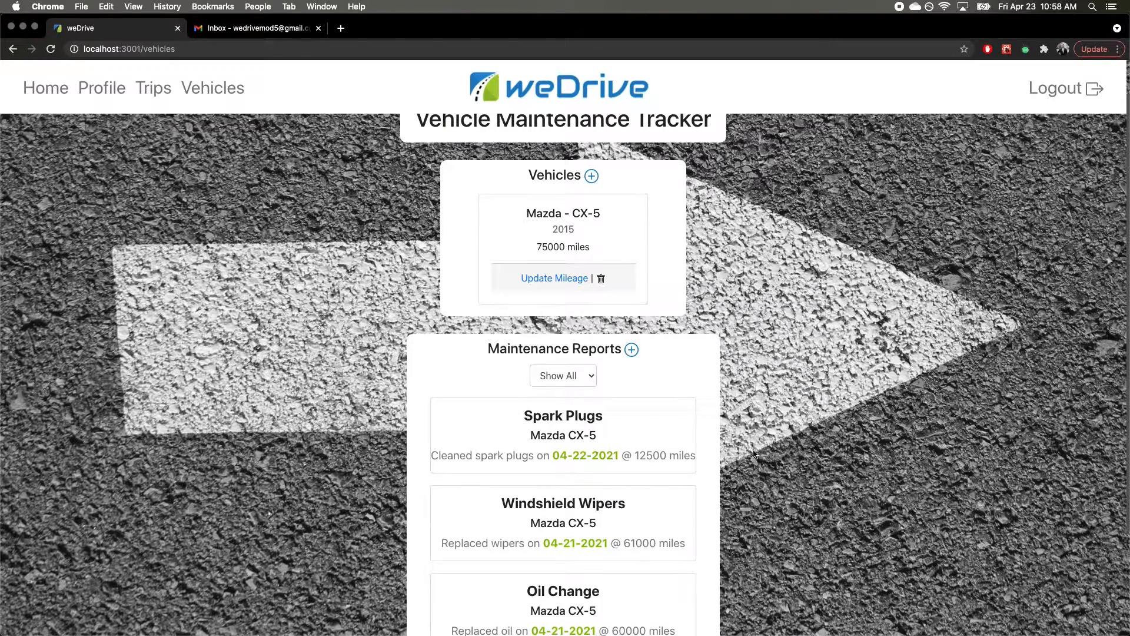
scroll(761, 448, "up", 1)
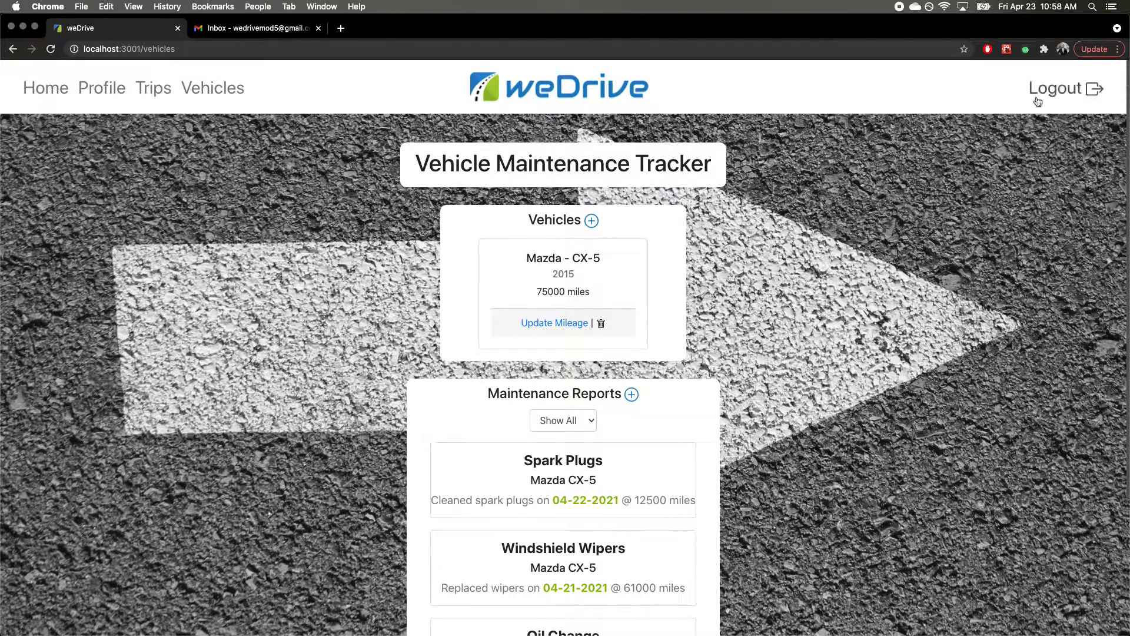
left_click(1043, 90)
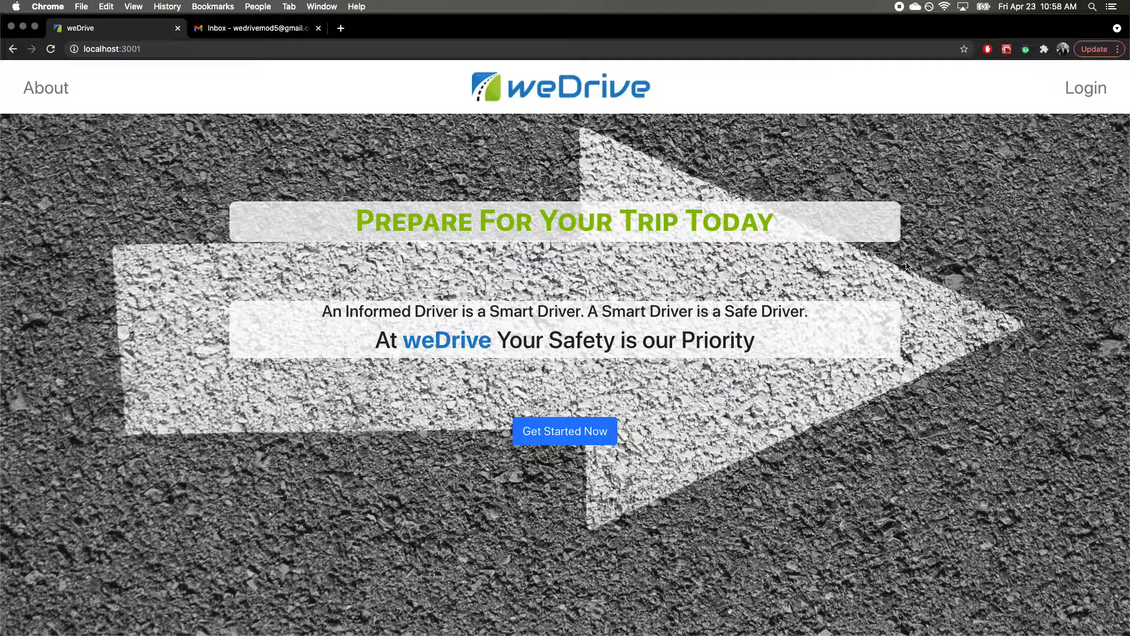